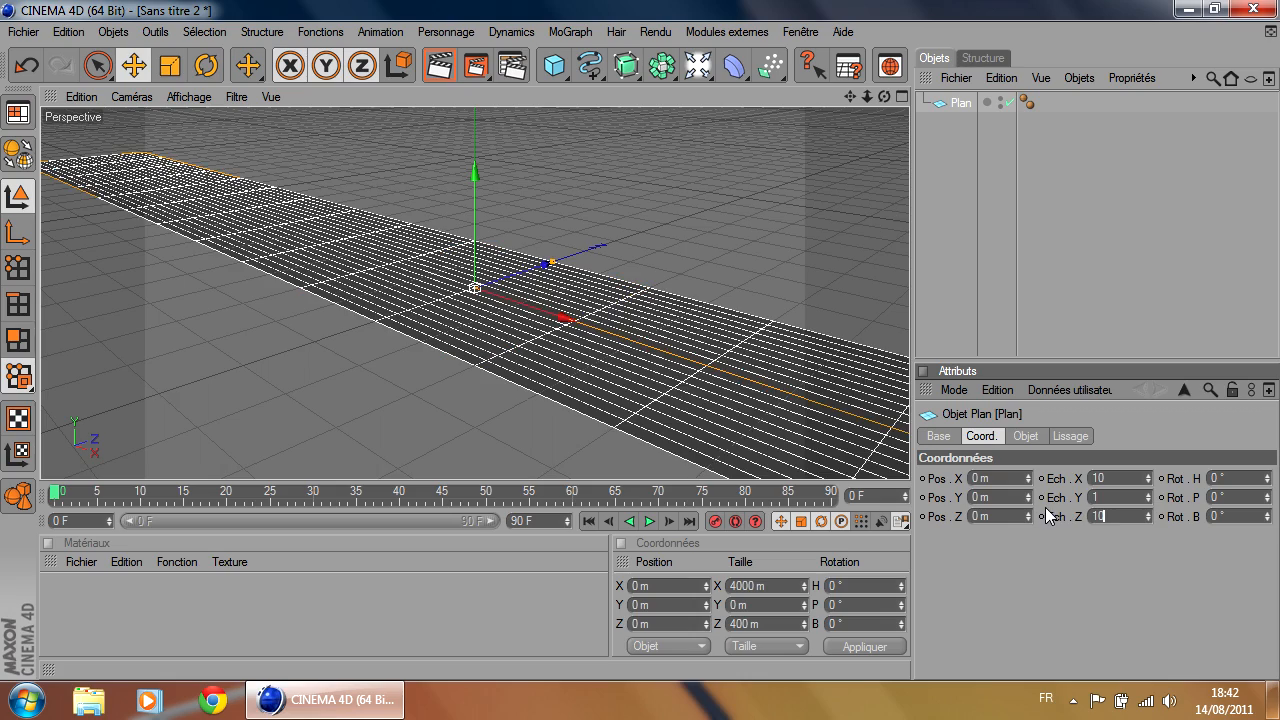
Add a cube and set its X, Y and Z sizes to 50 m
alt+drag(549, 274, 600, 289)
drag(554, 65, 614, 90)
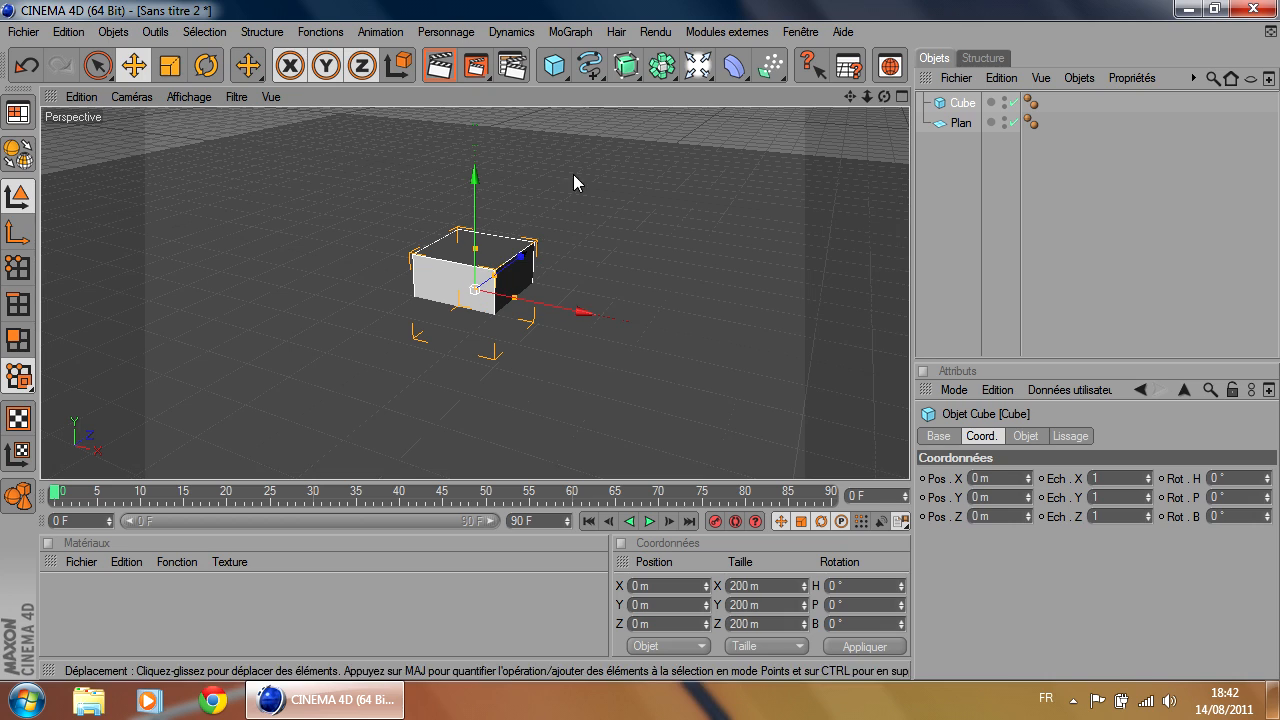
click(1026, 437)
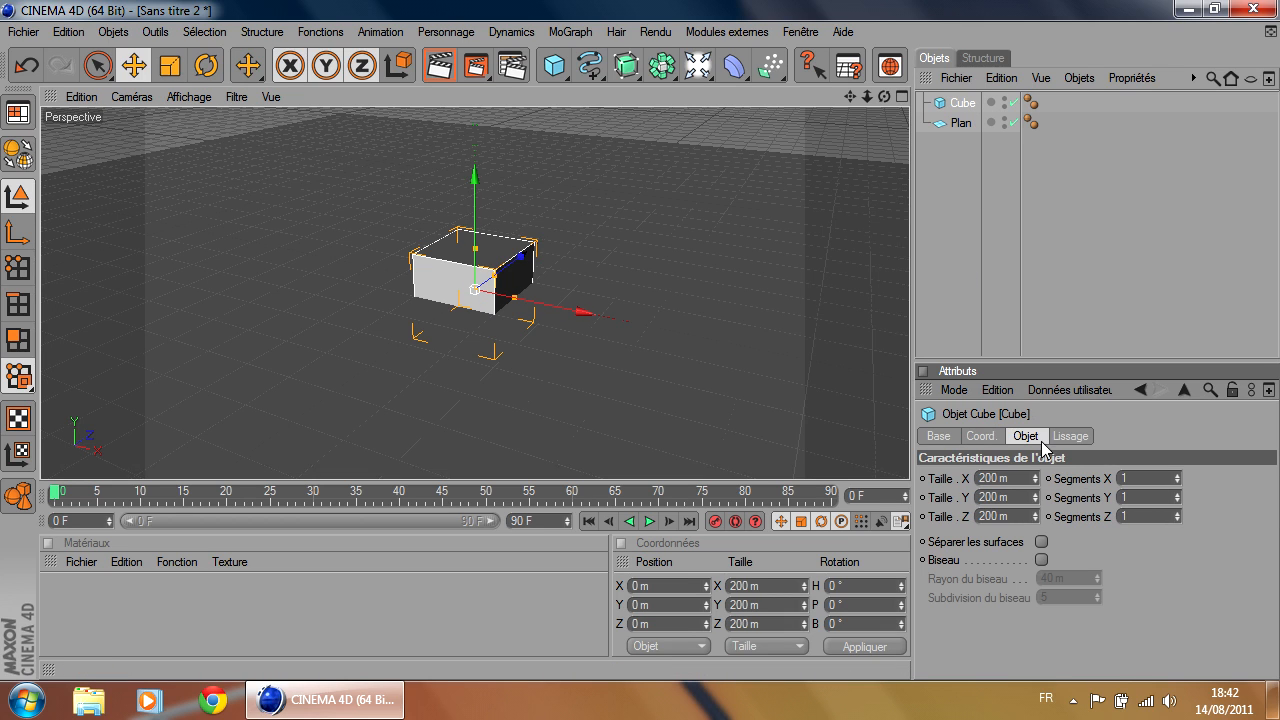
drag(1019, 480, 935, 466)
text(50)
text(5)
drag(1021, 499, 978, 516)
text(50)
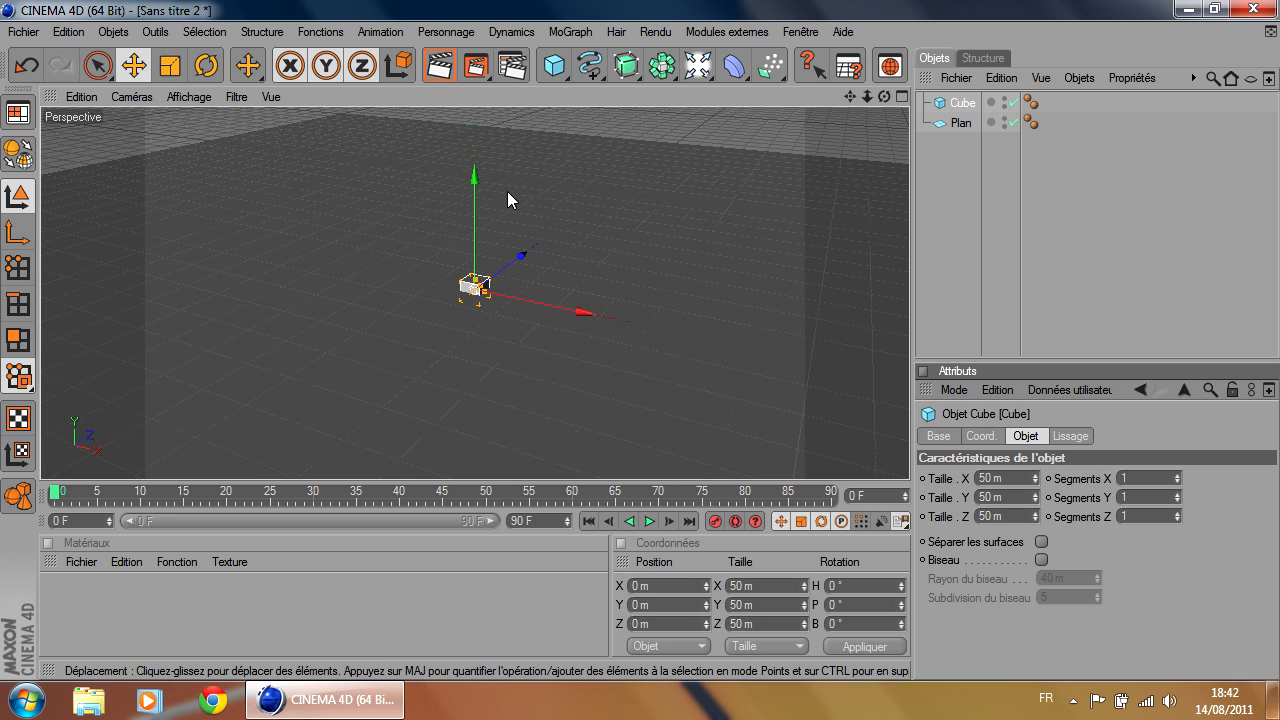
Raise the cube above the plane to about 456 m on the Y axis
drag(473, 197, 475, 206)
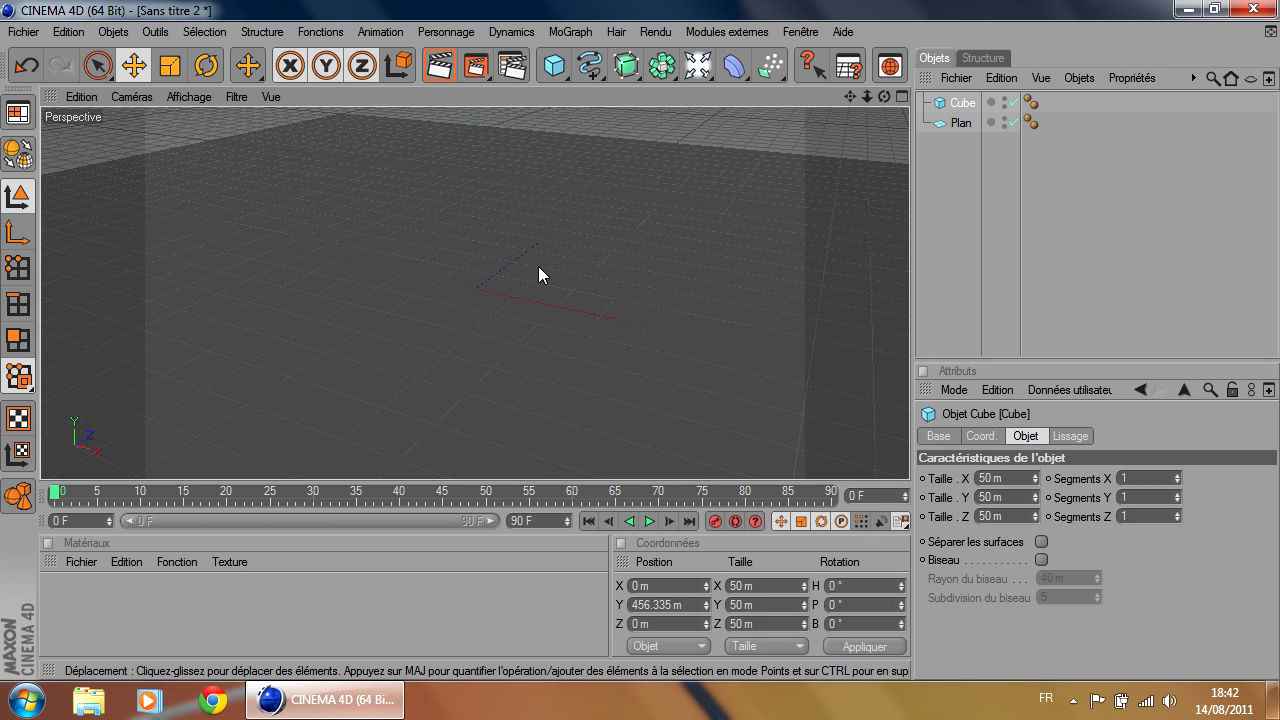
scroll(538, 266, down, 5)
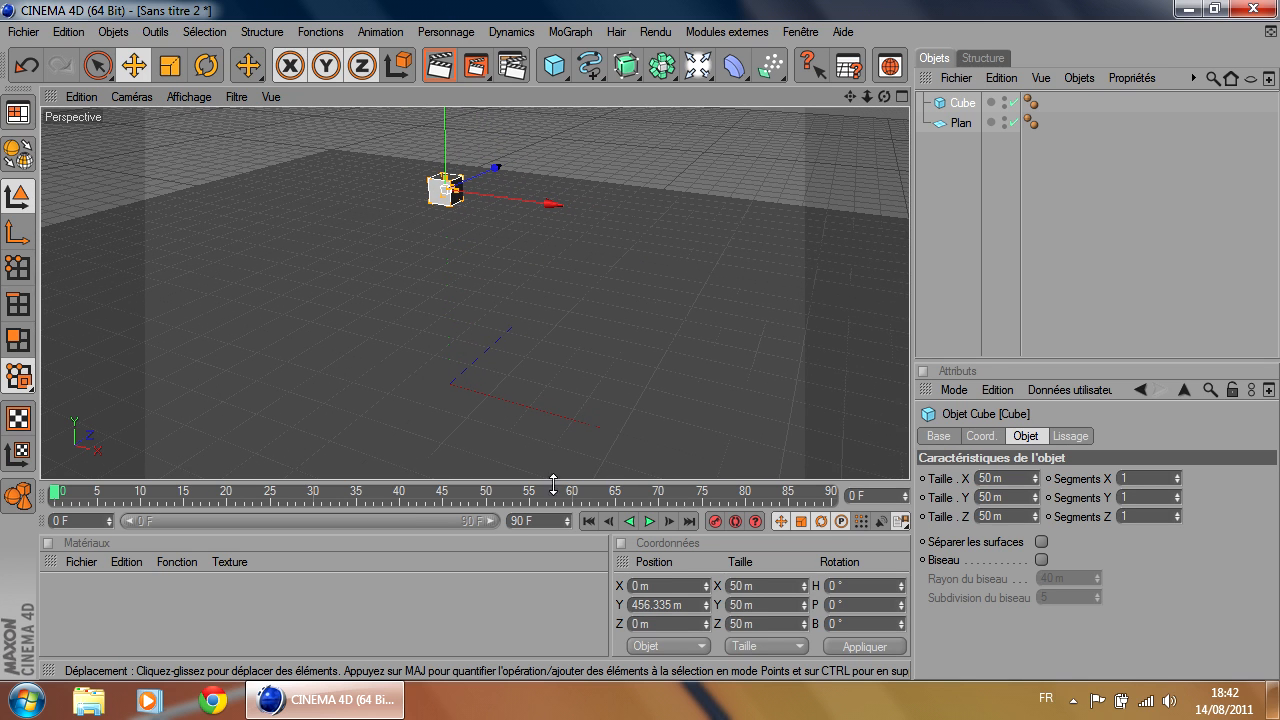
Play the animation to check how the cube behaves without dynamics, and return to frame 0
click(648, 526)
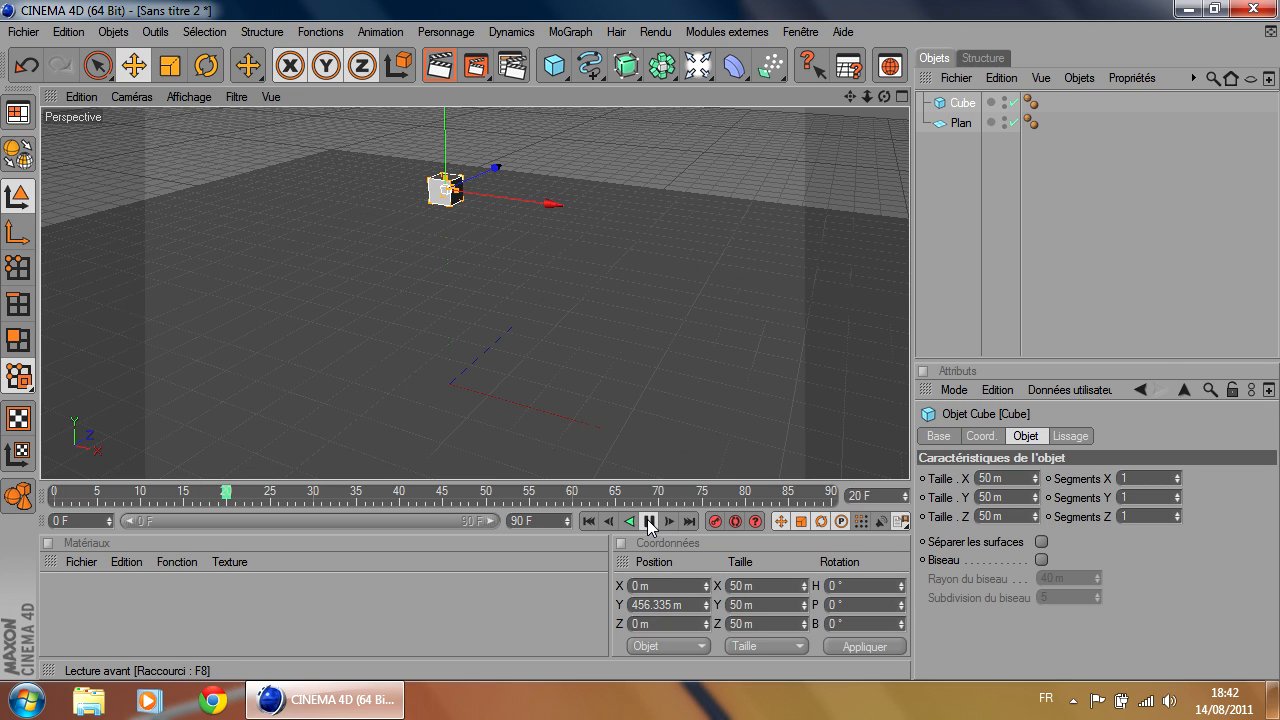
click(650, 527)
drag(410, 498, 55, 496)
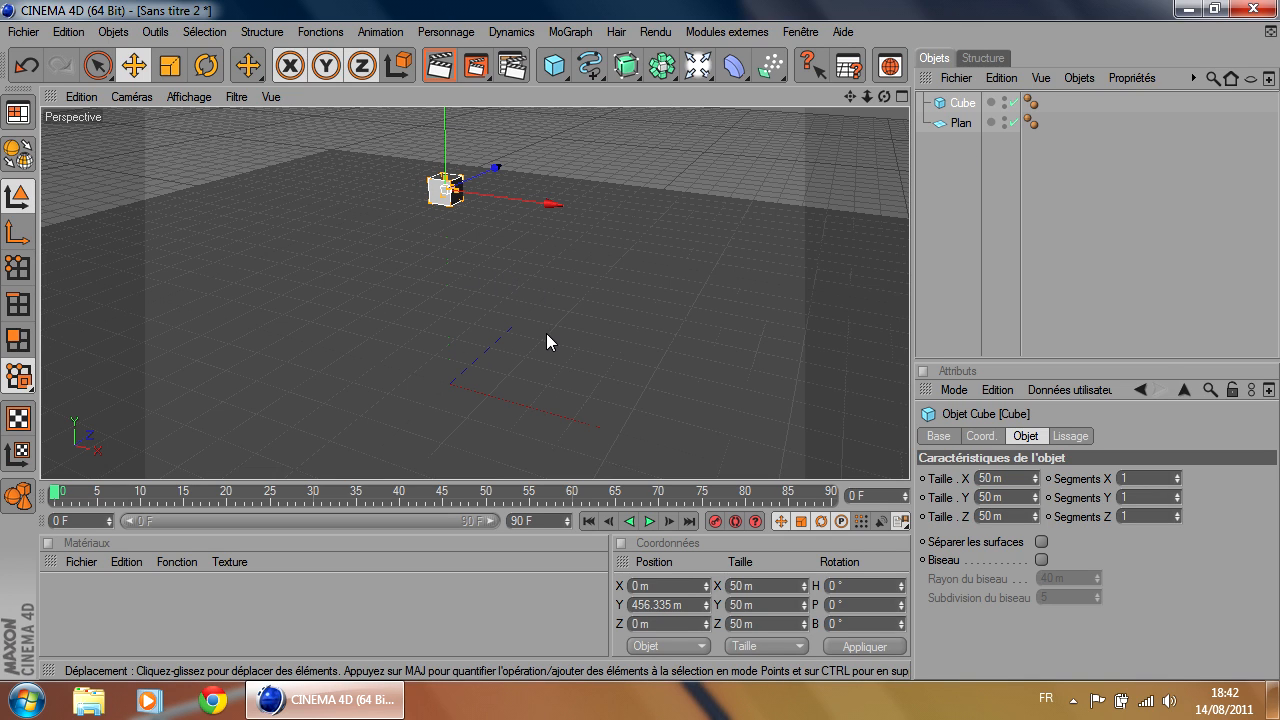
click(568, 33)
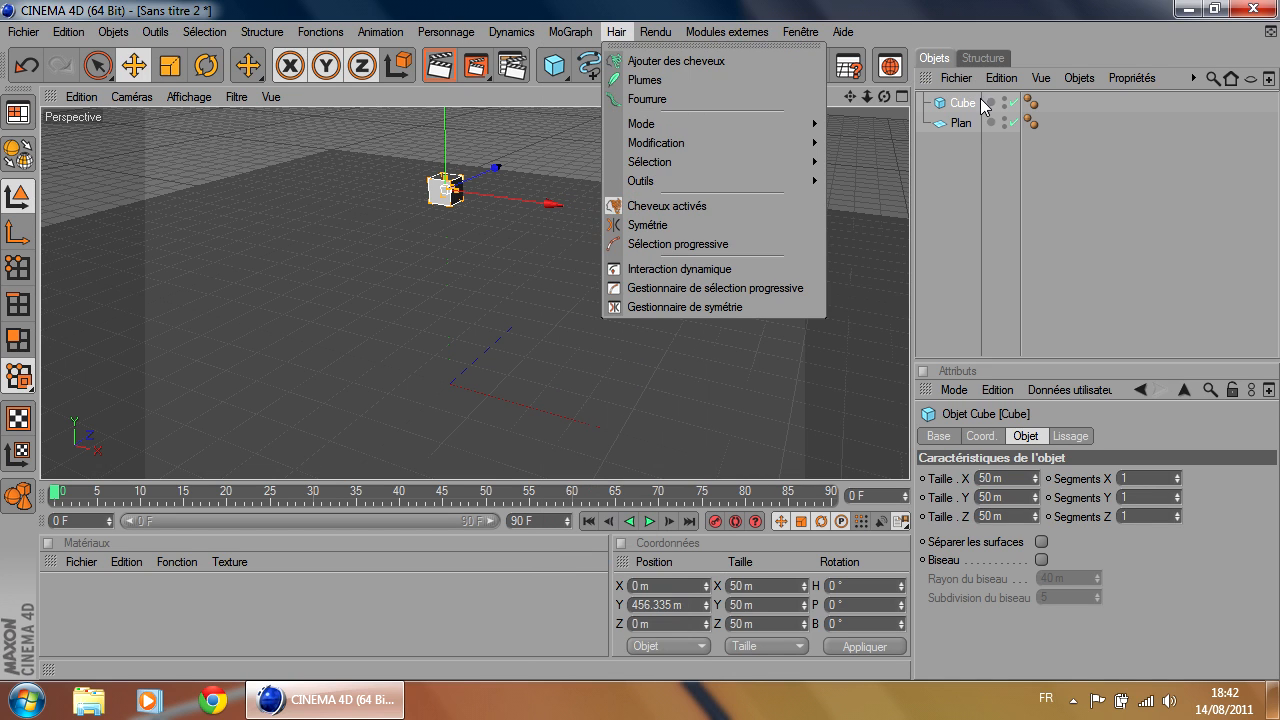
mouse_move(568, 38)
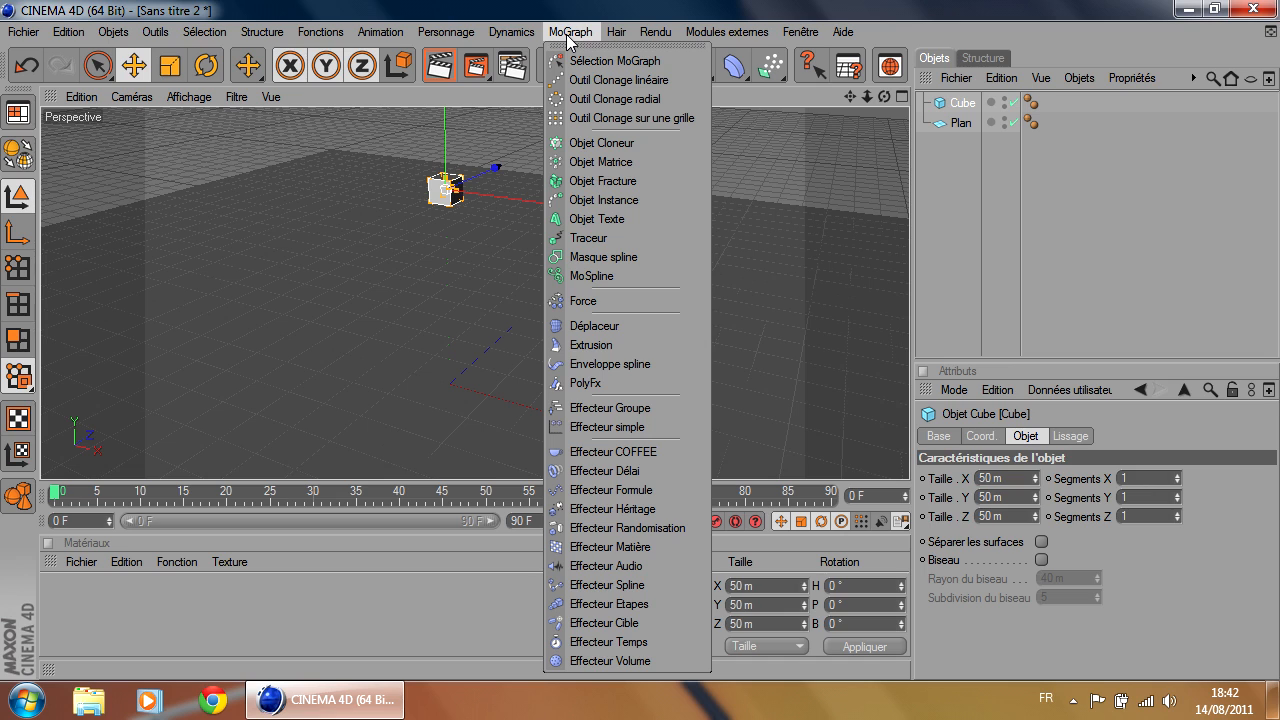
click(943, 176)
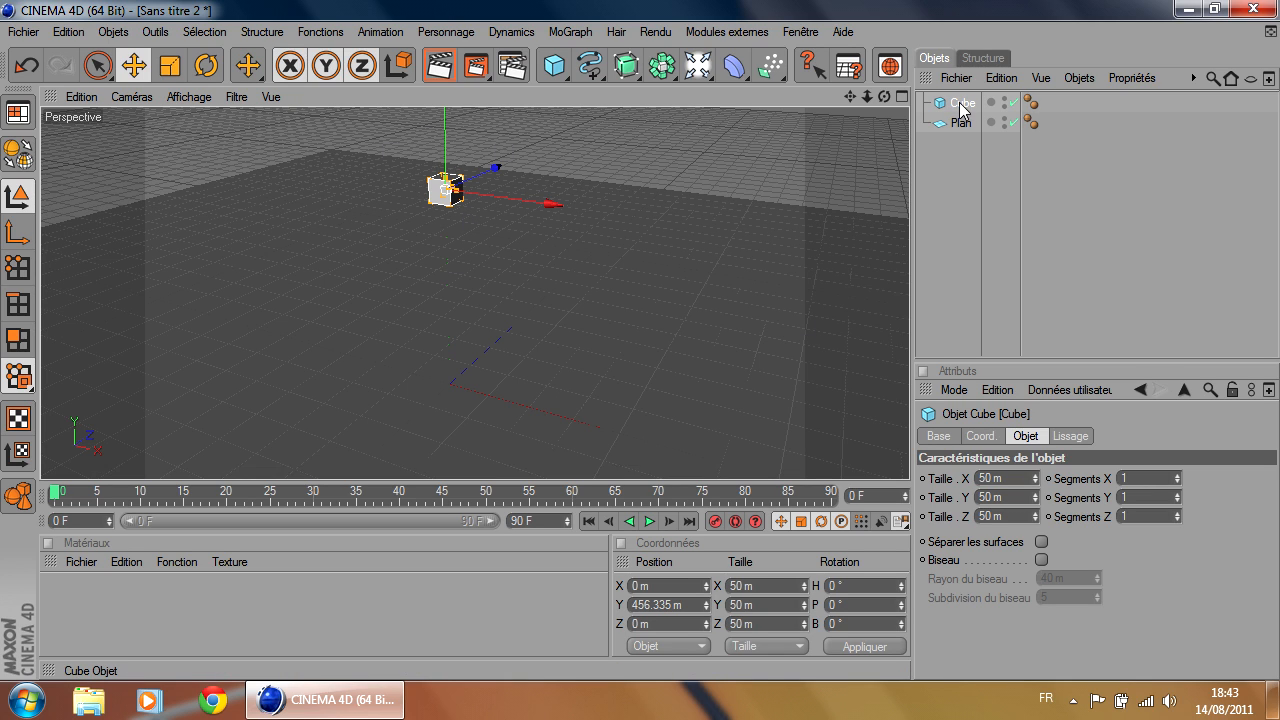
Add a MoGraph cloner object (Objet Cloneur), make the cube its child and select the cloner
click(567, 32)
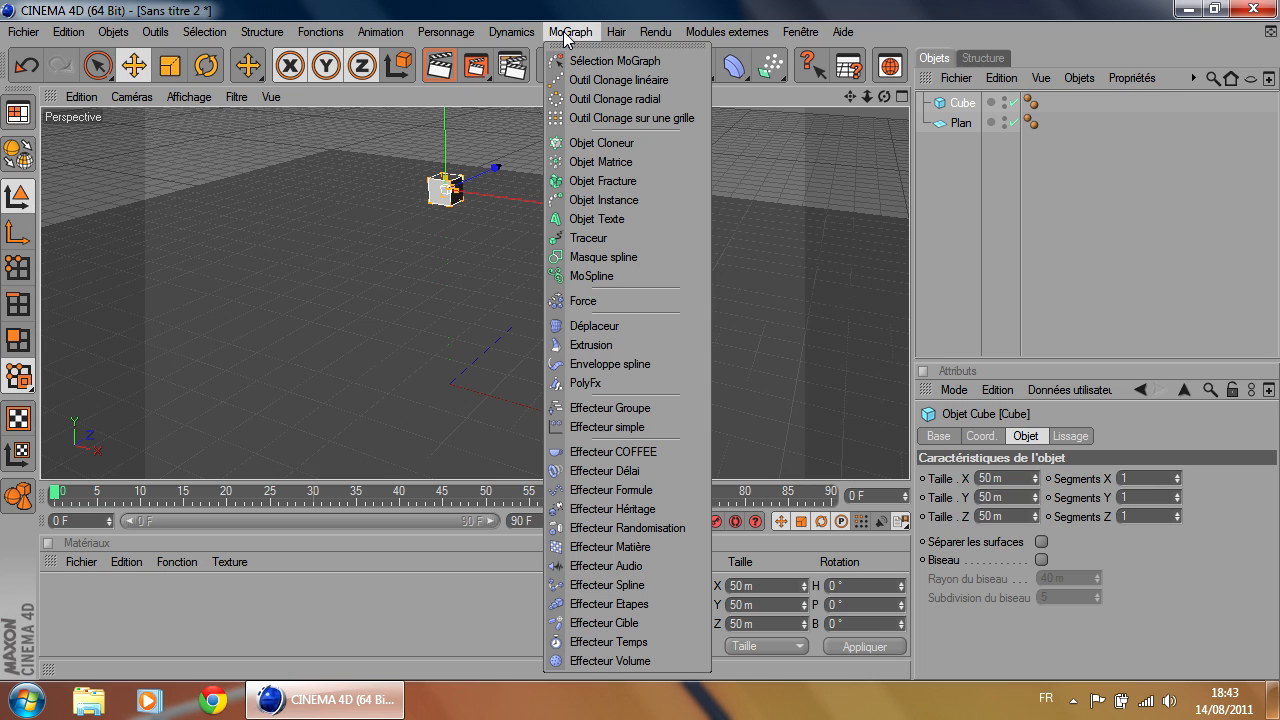
click(598, 145)
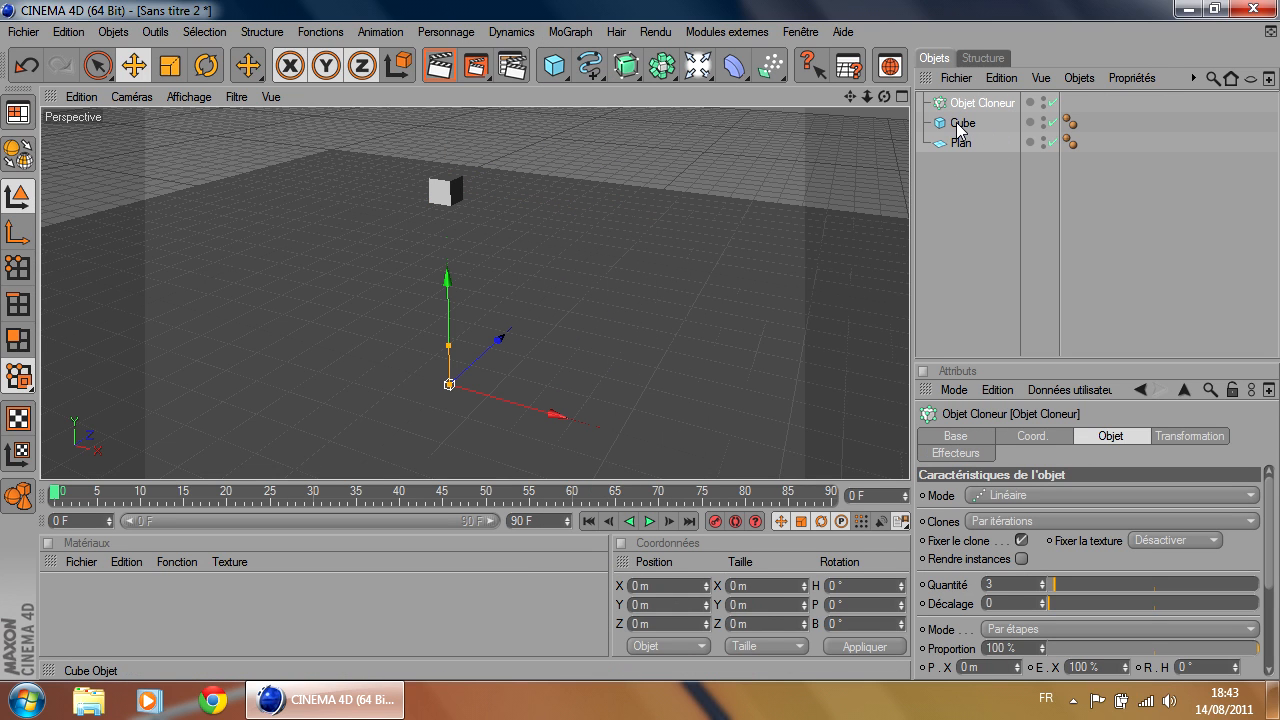
mouse_move(963, 127)
mouse_down()
mouse_move(985, 108)
mouse_move(975, 113)
mouse_up()
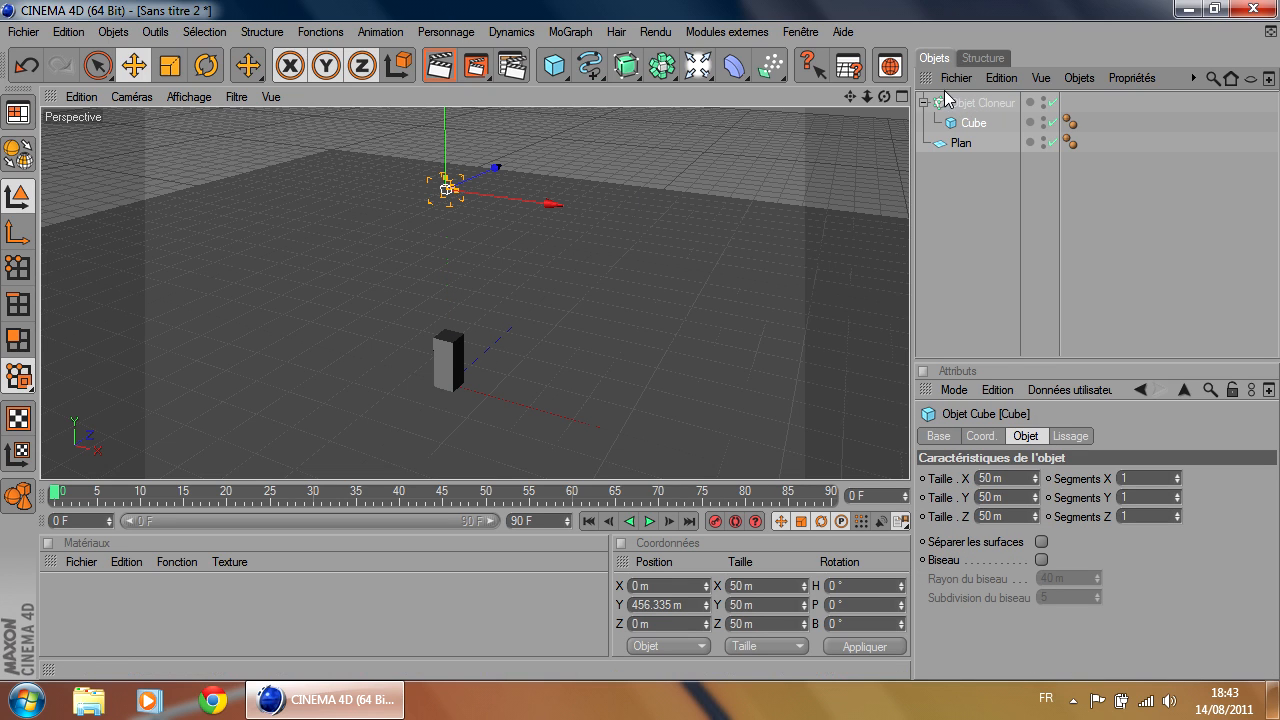
click(974, 104)
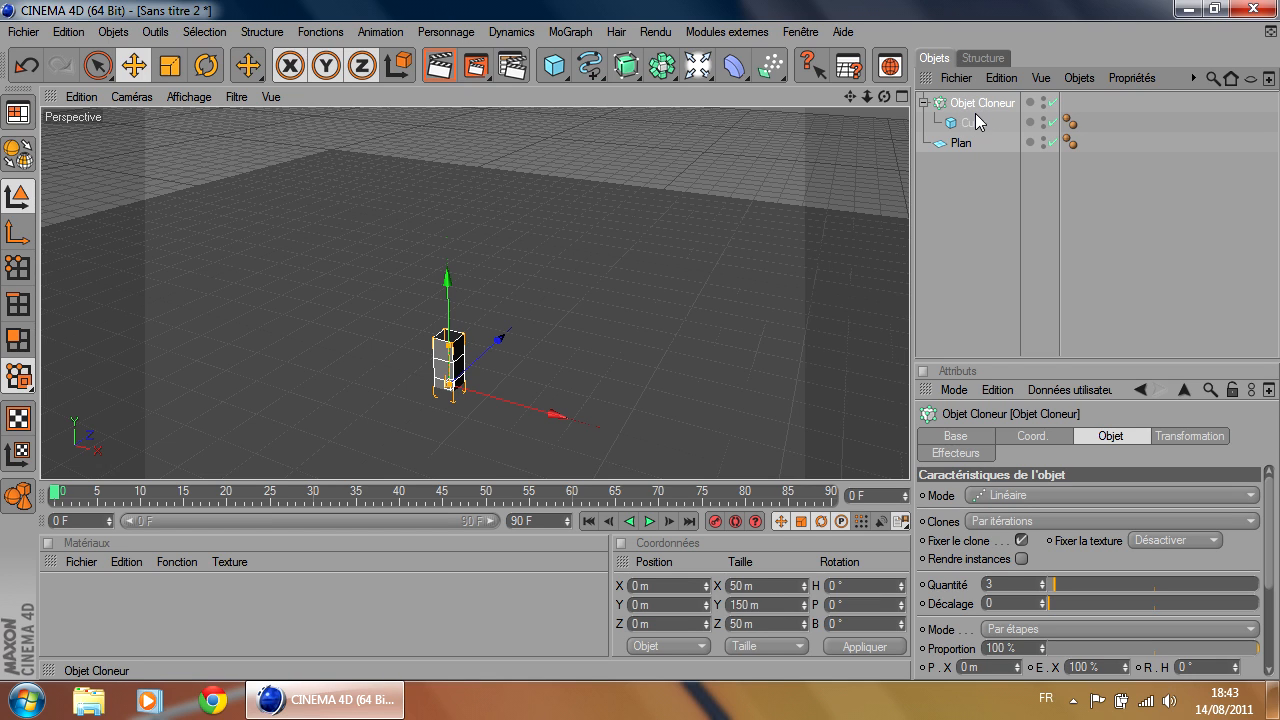
click(566, 32)
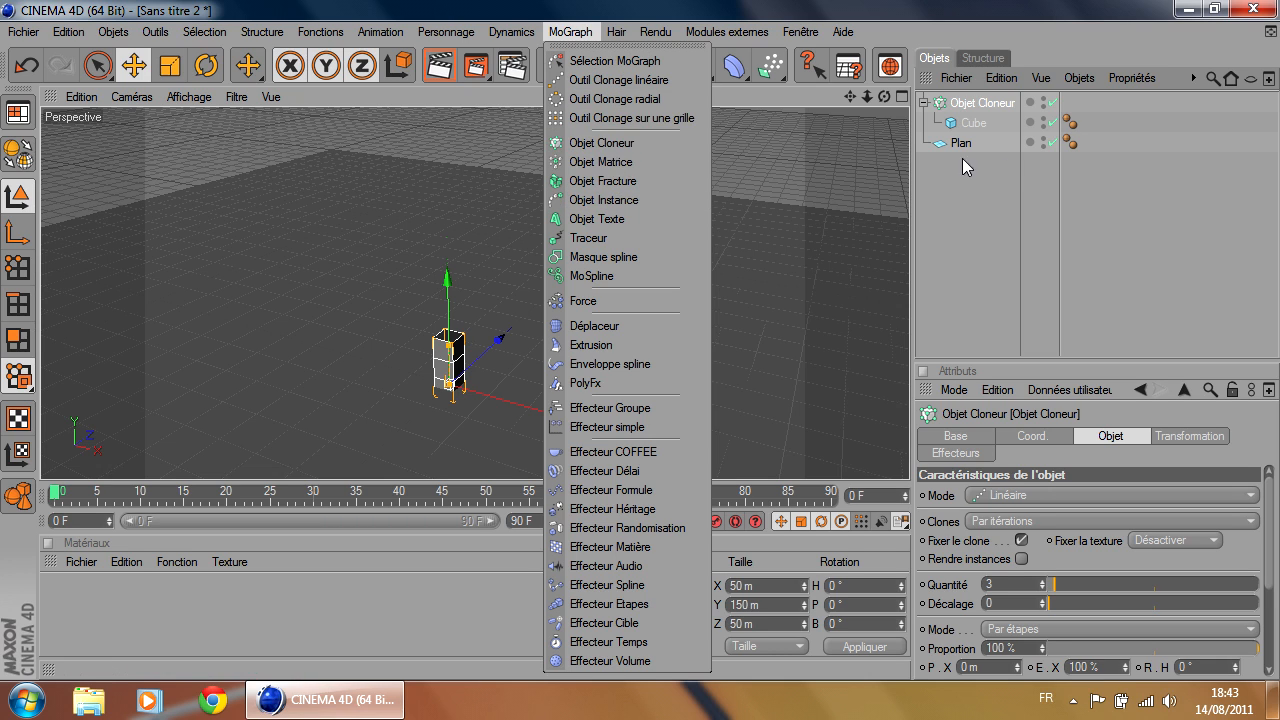
click(1004, 159)
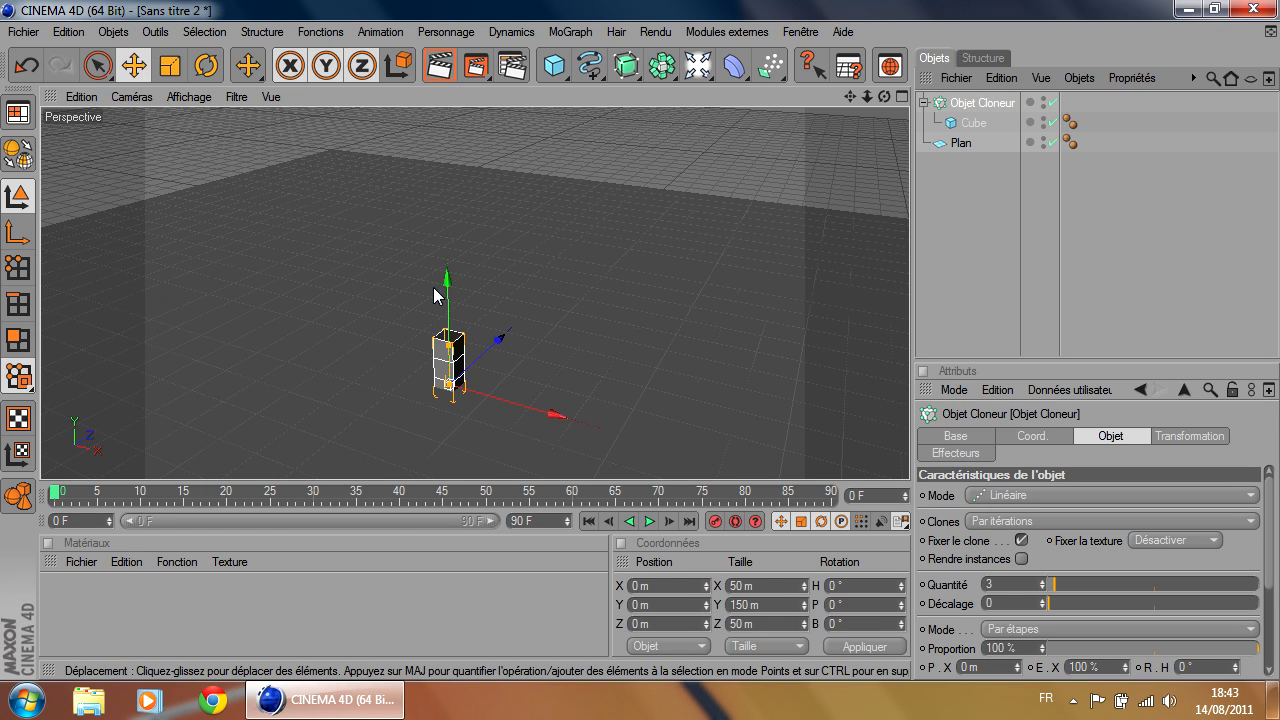
Raise the cloner to about 524 m on the Y axis and set its quantity (Quantité) to 1
drag(446, 282, 446, 129)
drag(446, 213, 446, 157)
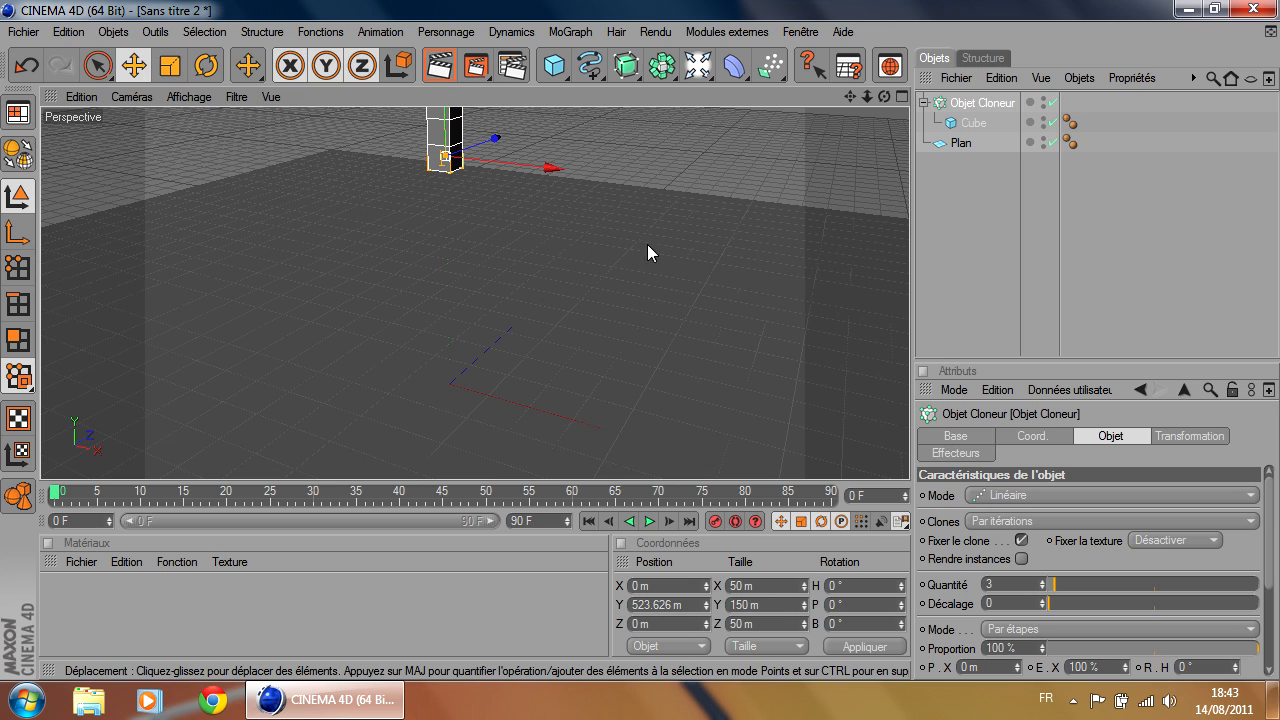
alt+middle_drag(572, 218, 622, 285)
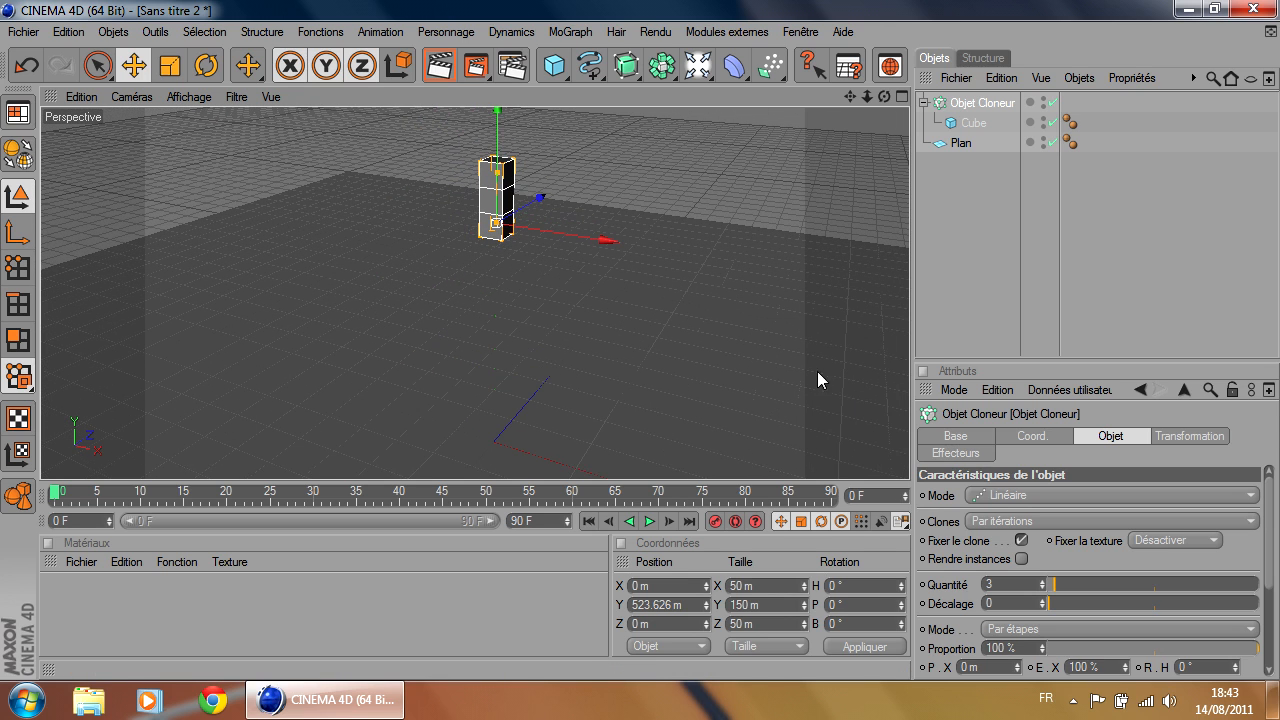
click(1042, 587)
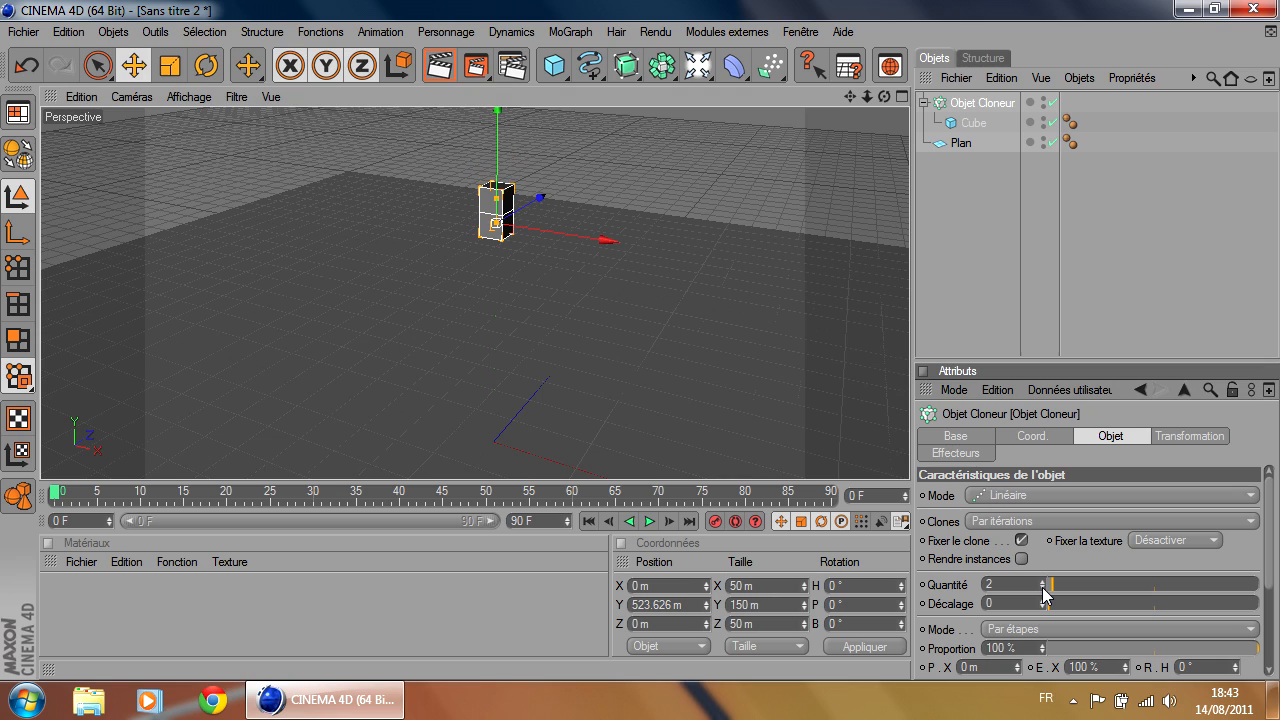
click(1042, 587)
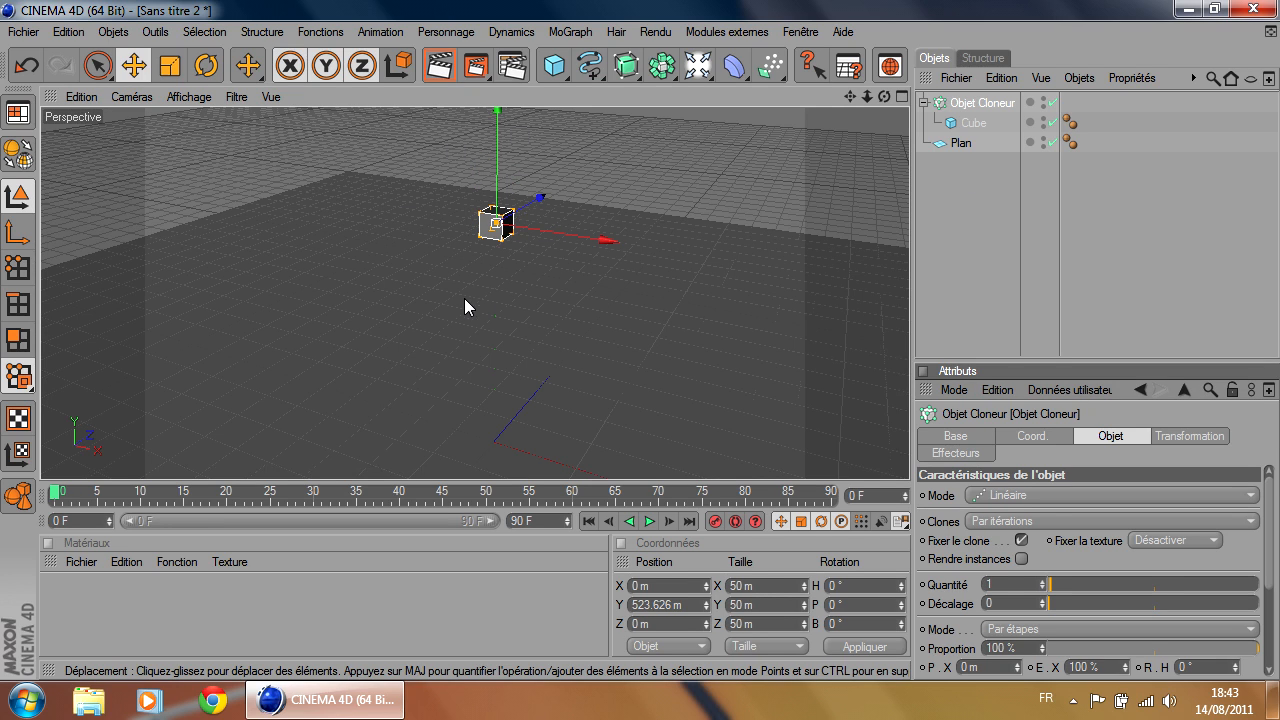
Apply the MoGraph rigid body property (Corps rigide) to the cloner
click(962, 143)
click(980, 104)
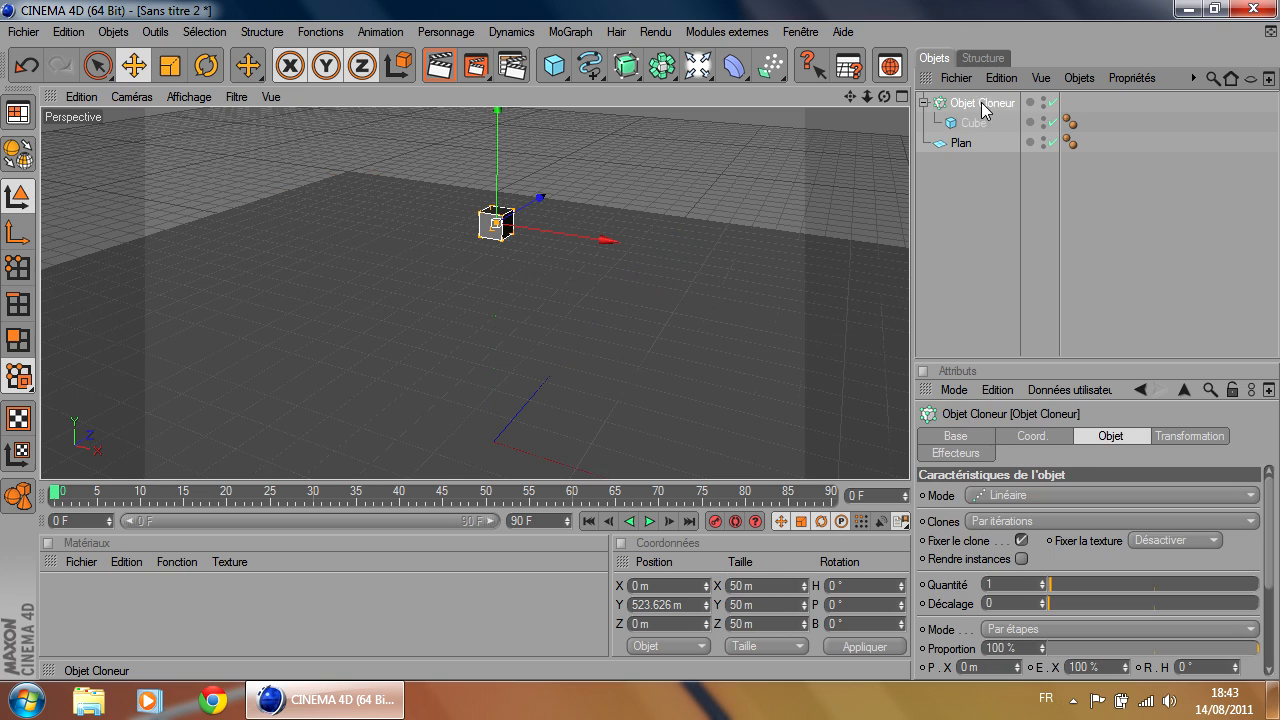
right_click(983, 112)
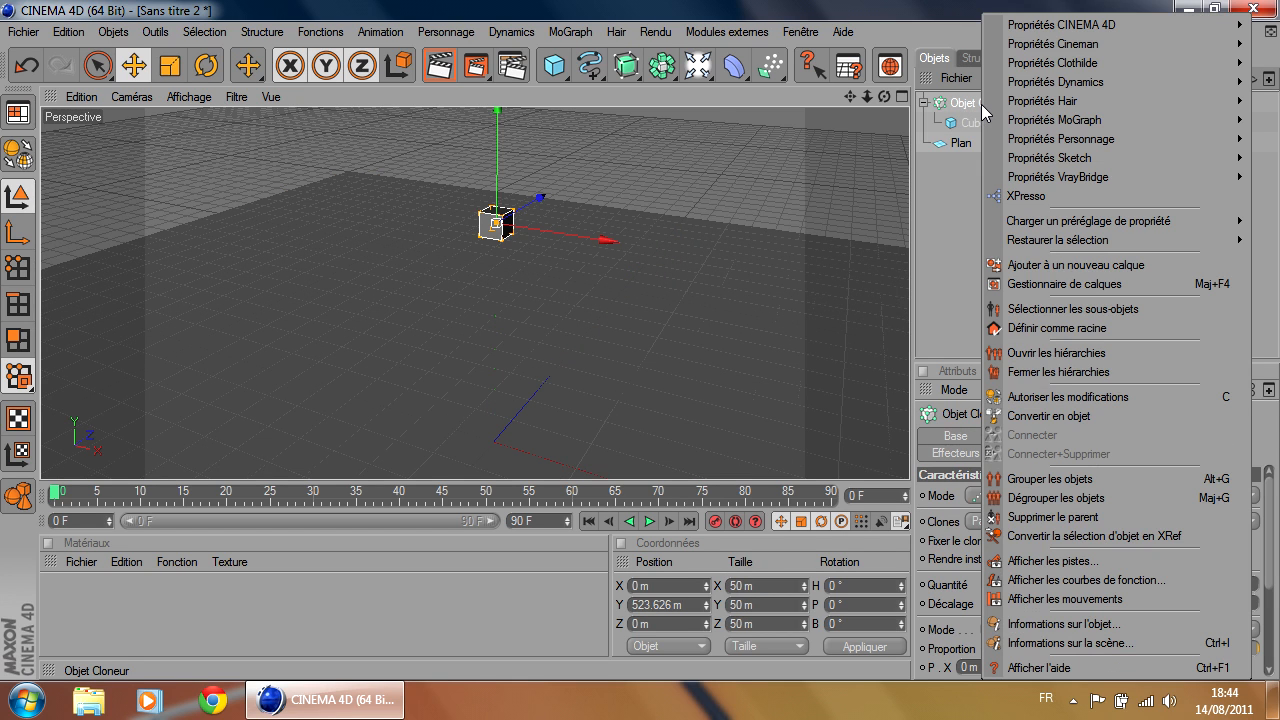
mouse_move(1086, 125)
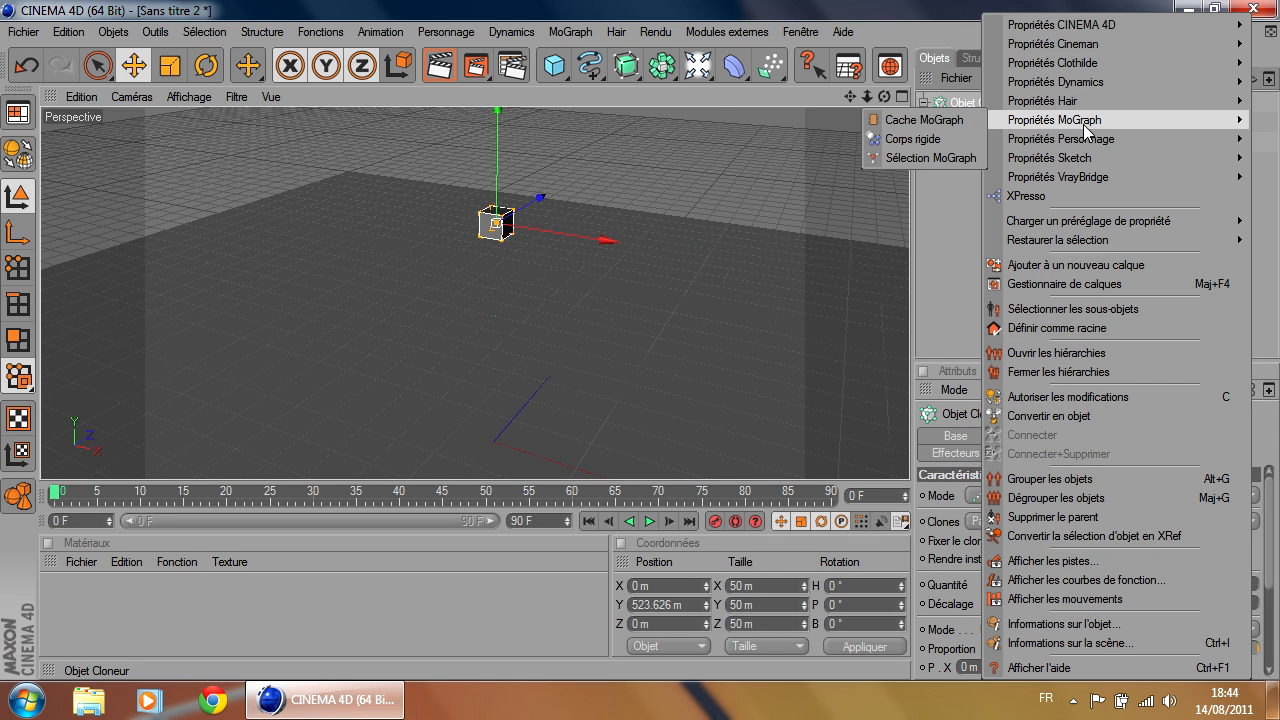
click(928, 140)
Apply the MoGraph rigid body property (Corps rigide) to the Plan object
click(962, 144)
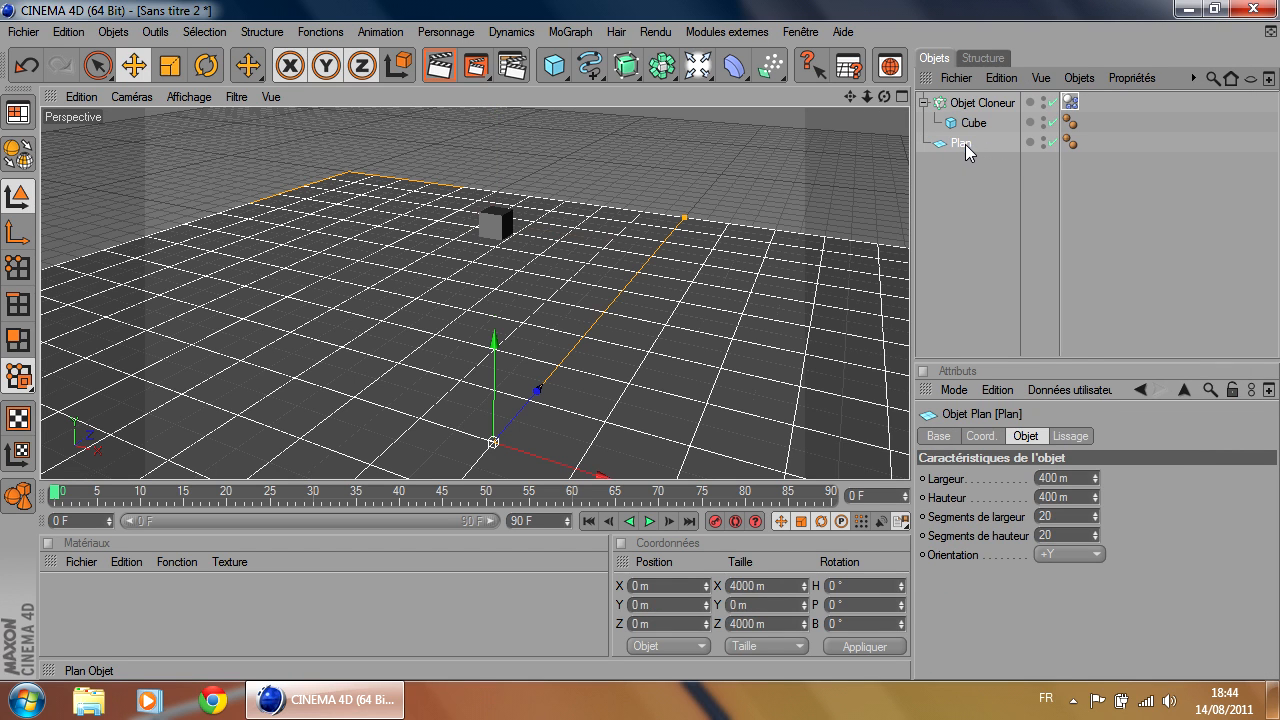
right_click(966, 143)
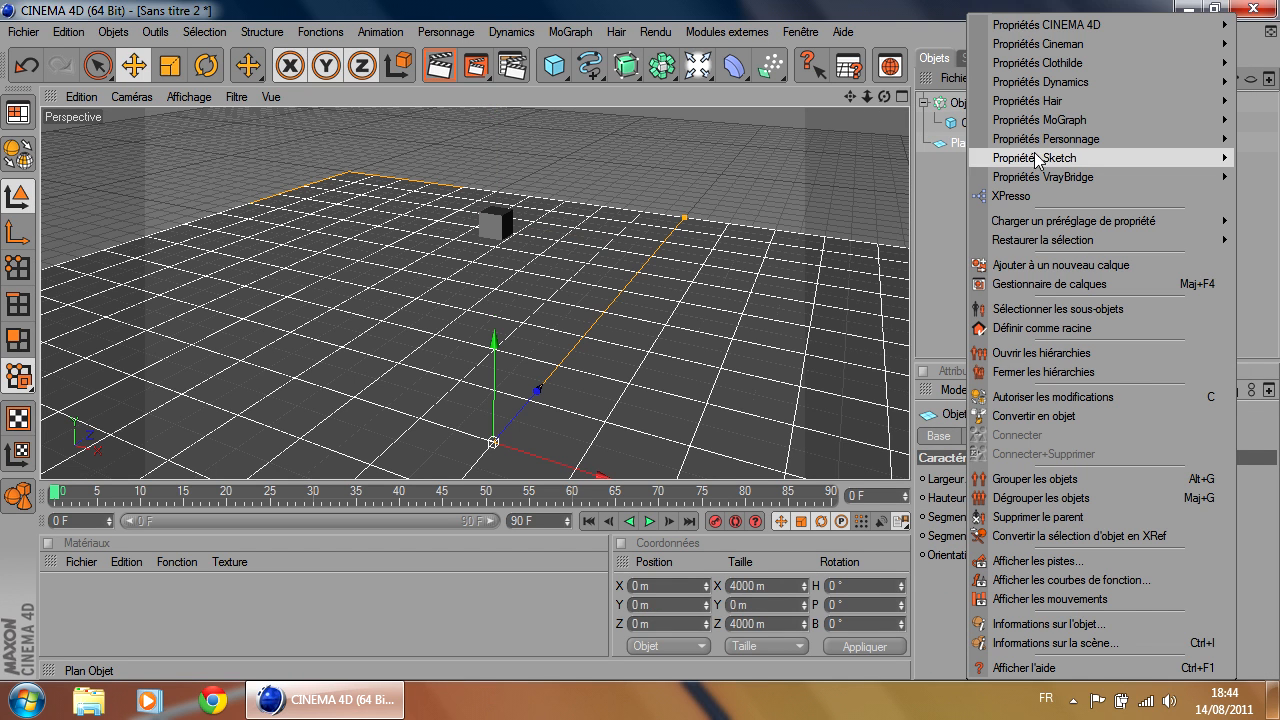
mouse_move(1092, 133)
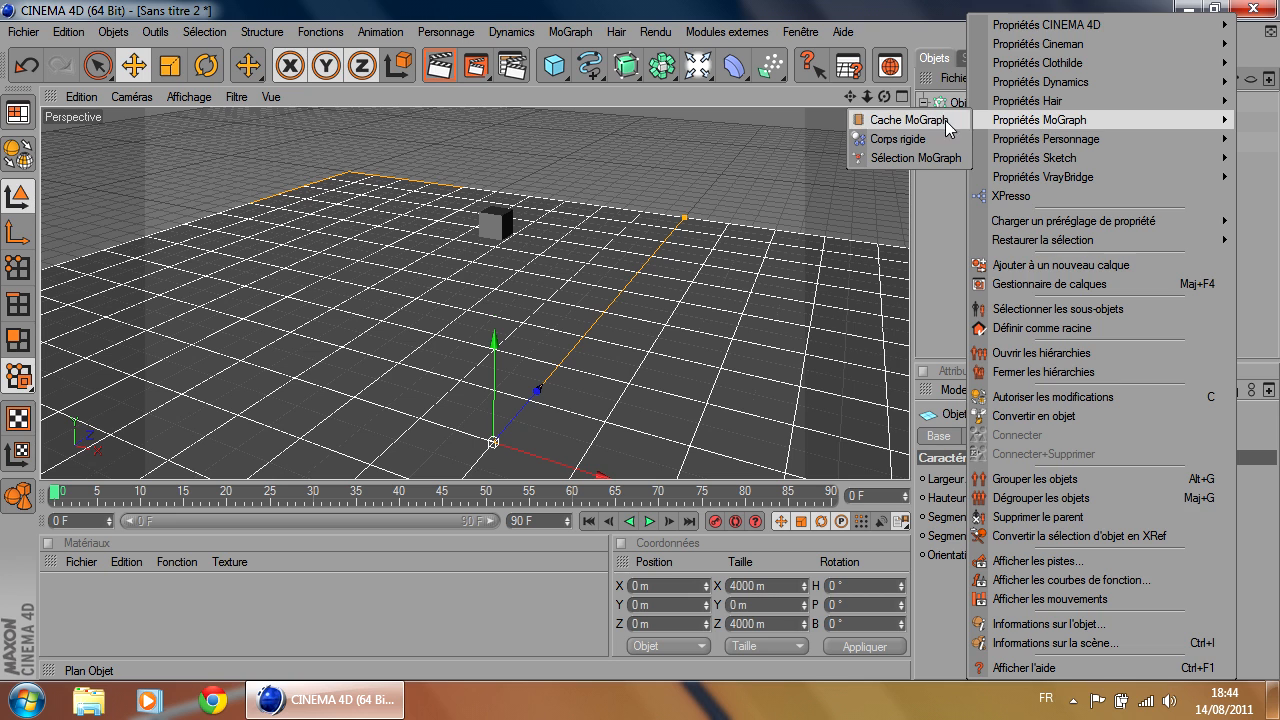
click(895, 139)
Play the animation to check how the cube falls onto the plane, and stop it at frame 22
scroll(646, 272, down, 2)
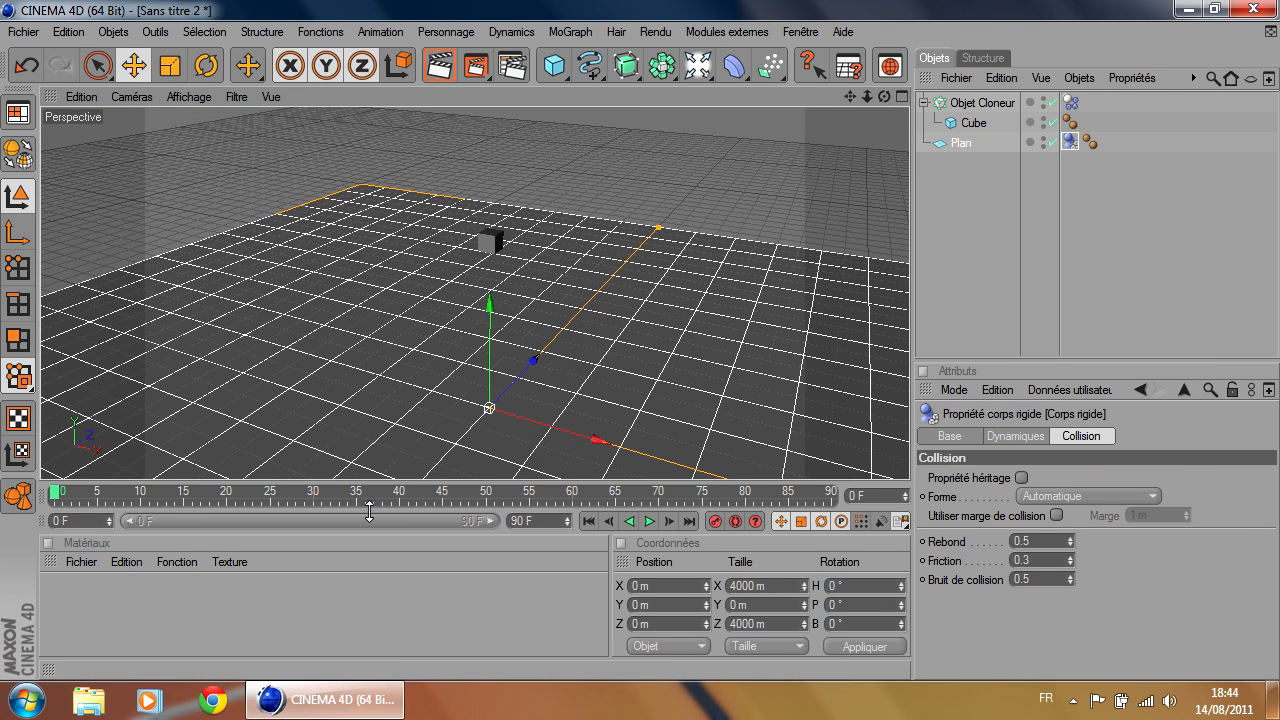
scroll(657, 434, down, 1)
click(650, 521)
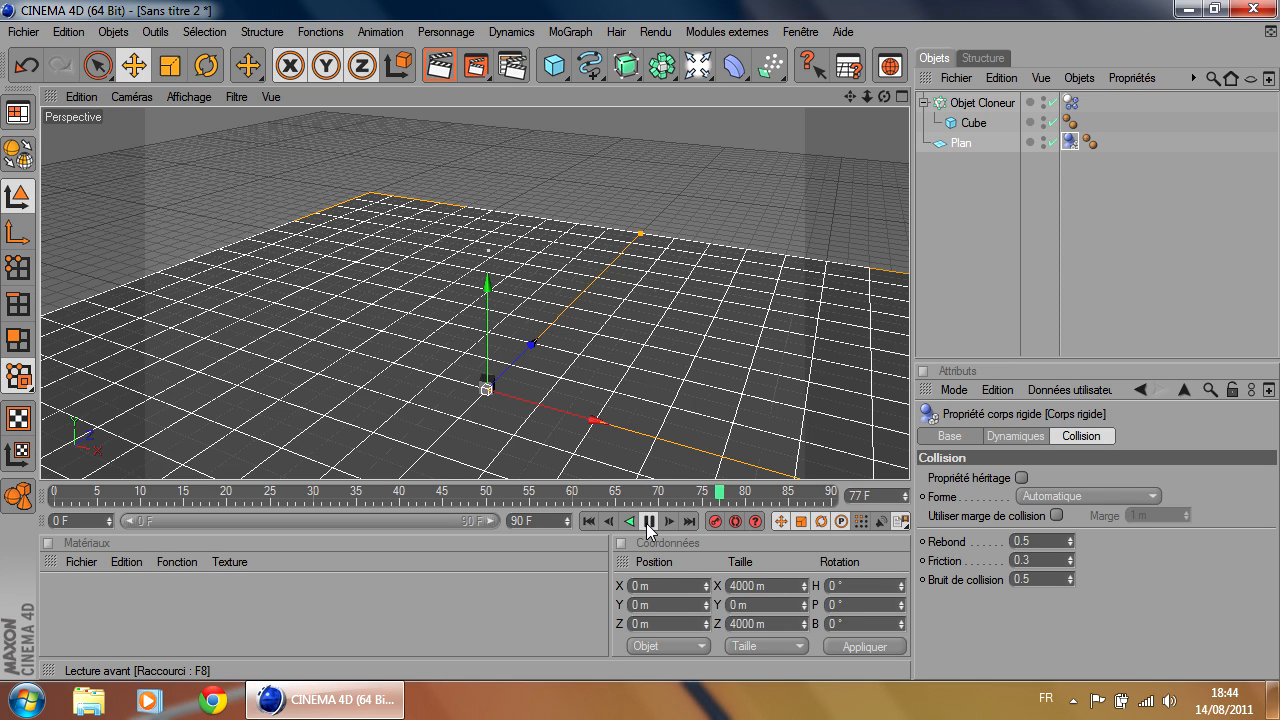
click(648, 521)
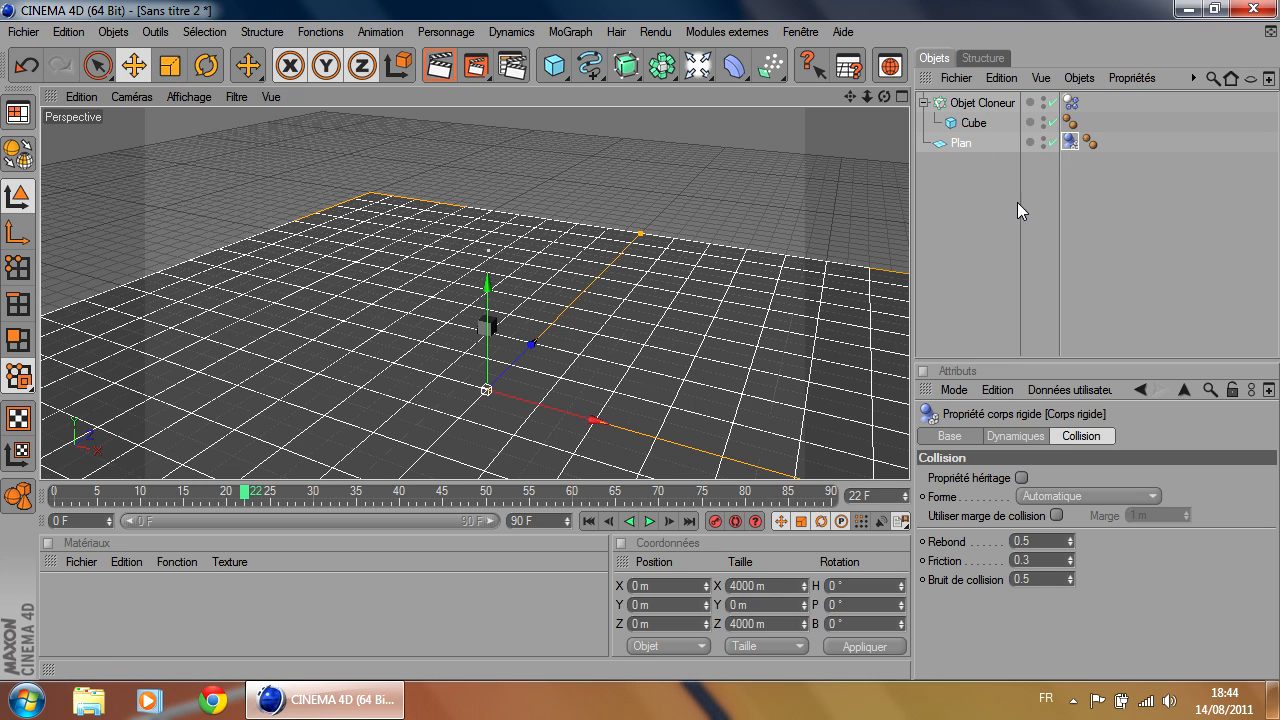
Delete the rigid body tag from the Plan object
click(982, 103)
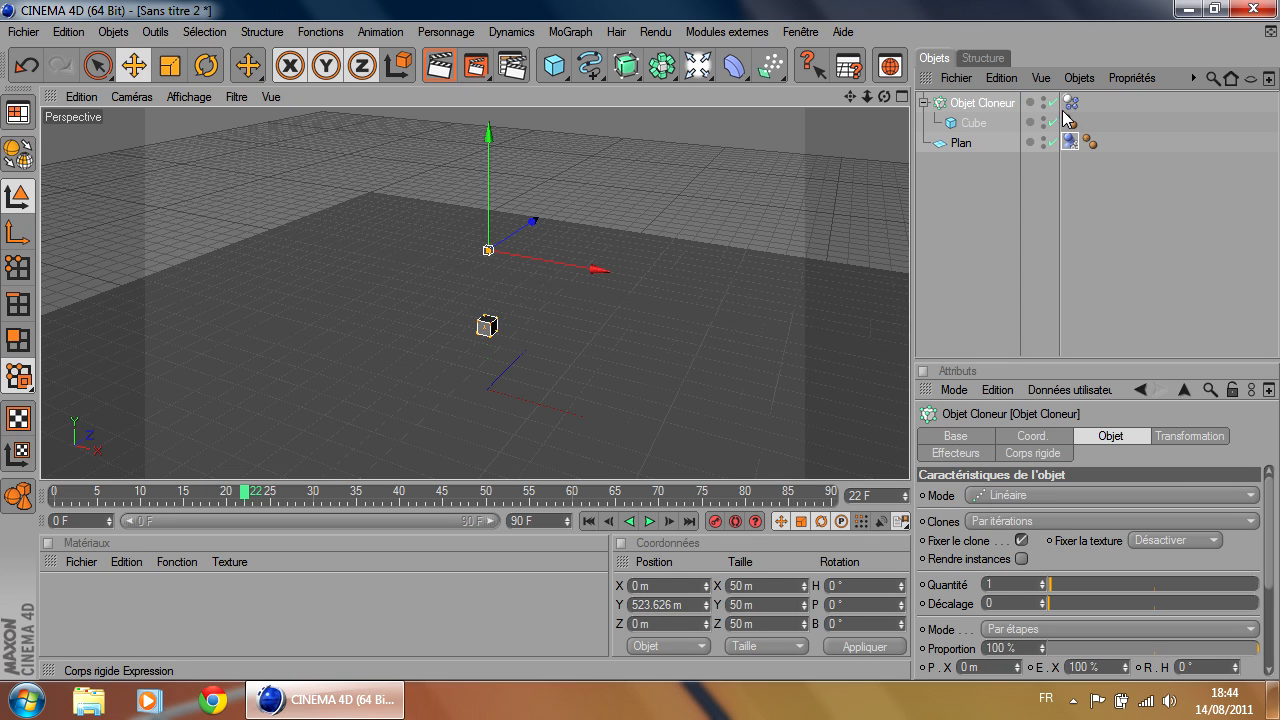
click(961, 143)
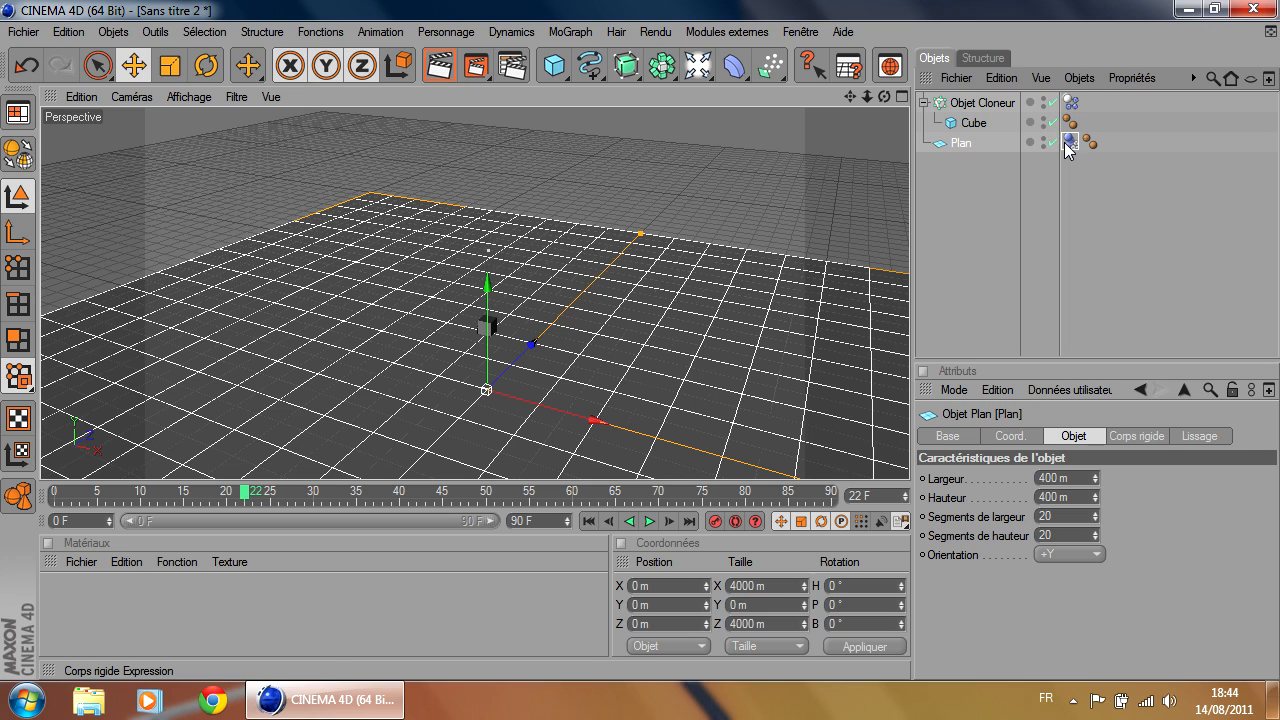
scroll(534, 351, up, 2)
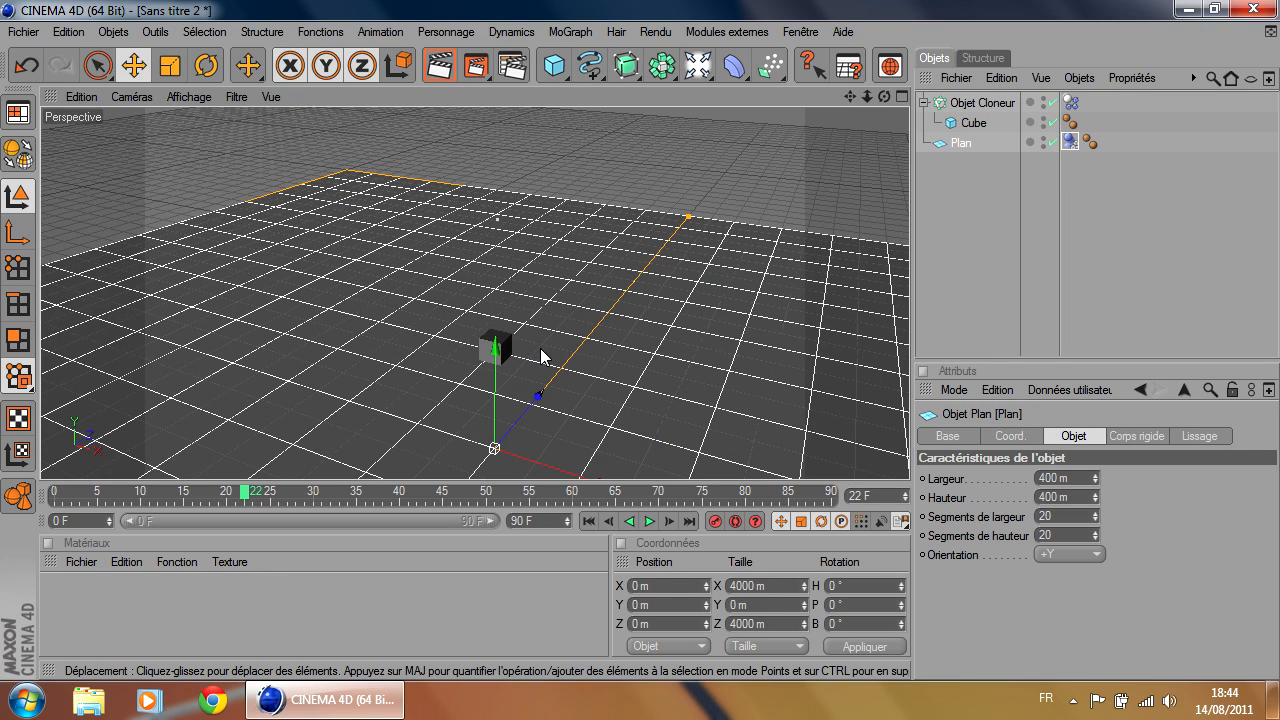
click(1070, 142)
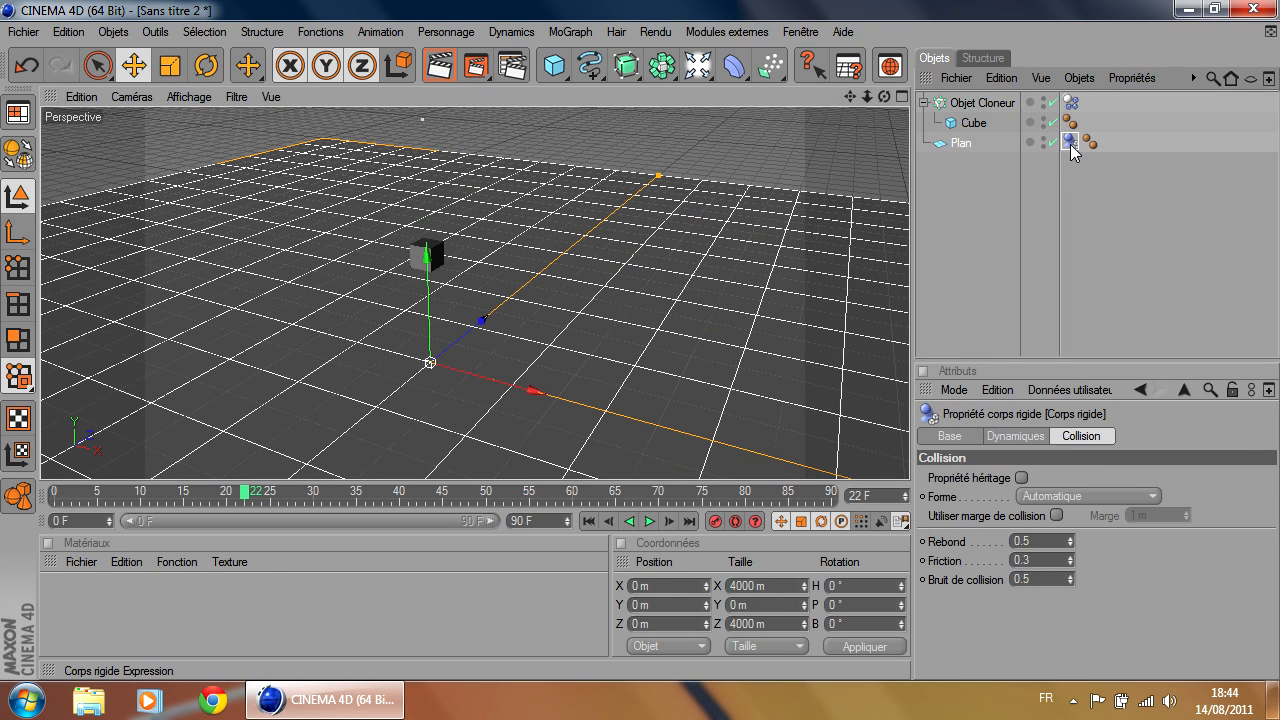
key(Delete)
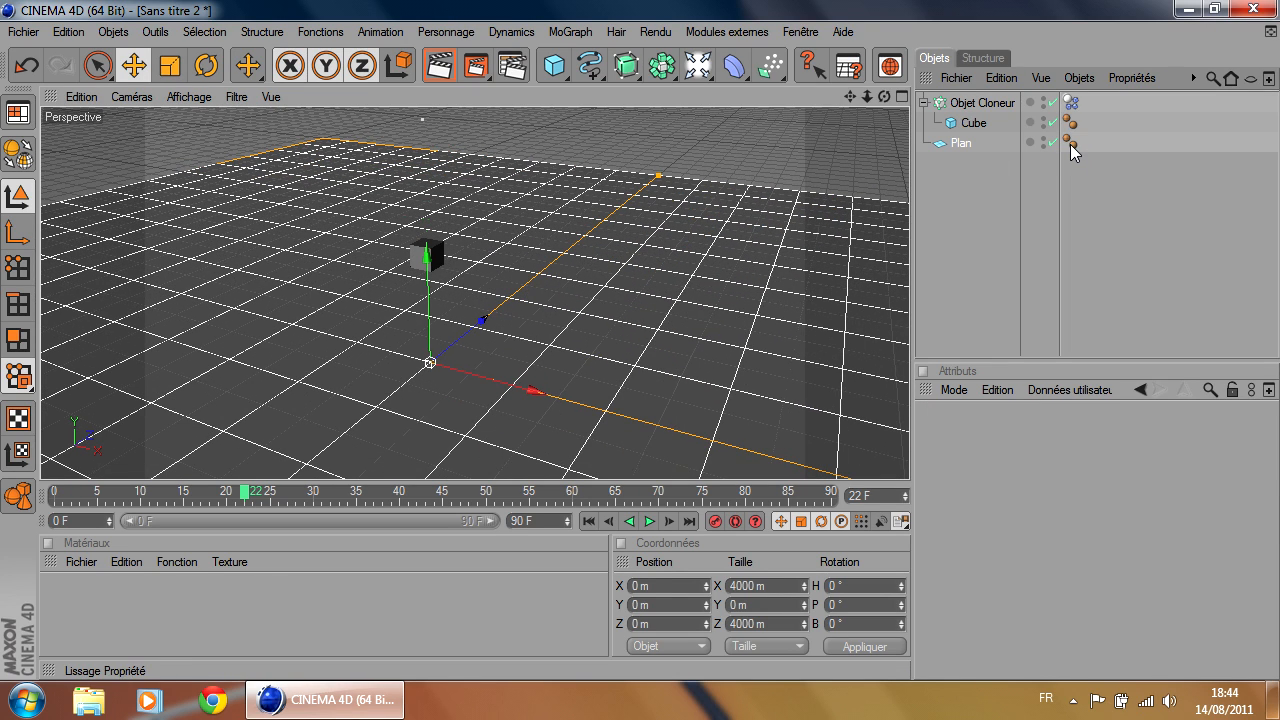
Go back to the first frame and play the animation with no rigid body on the plane
click(591, 521)
click(651, 521)
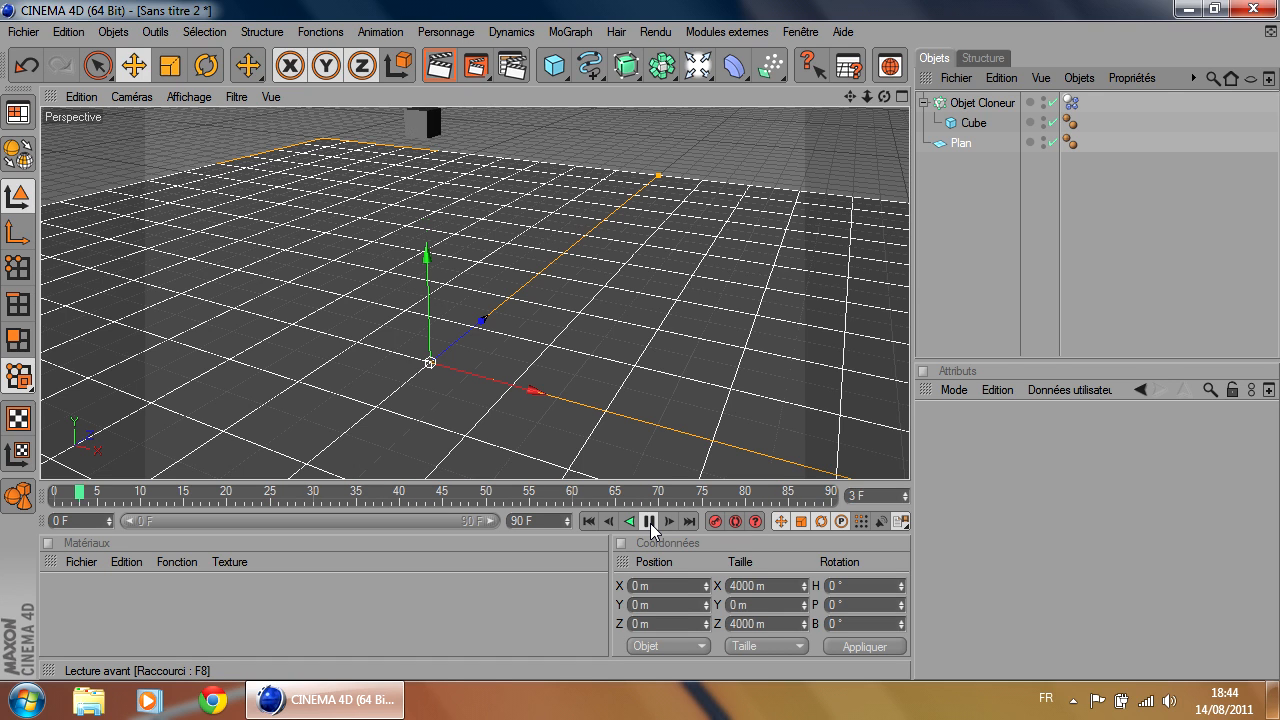
Stop the playback and reapply the MoGraph rigid body property (Corps rigide) to the Plan object
click(650, 521)
click(962, 143)
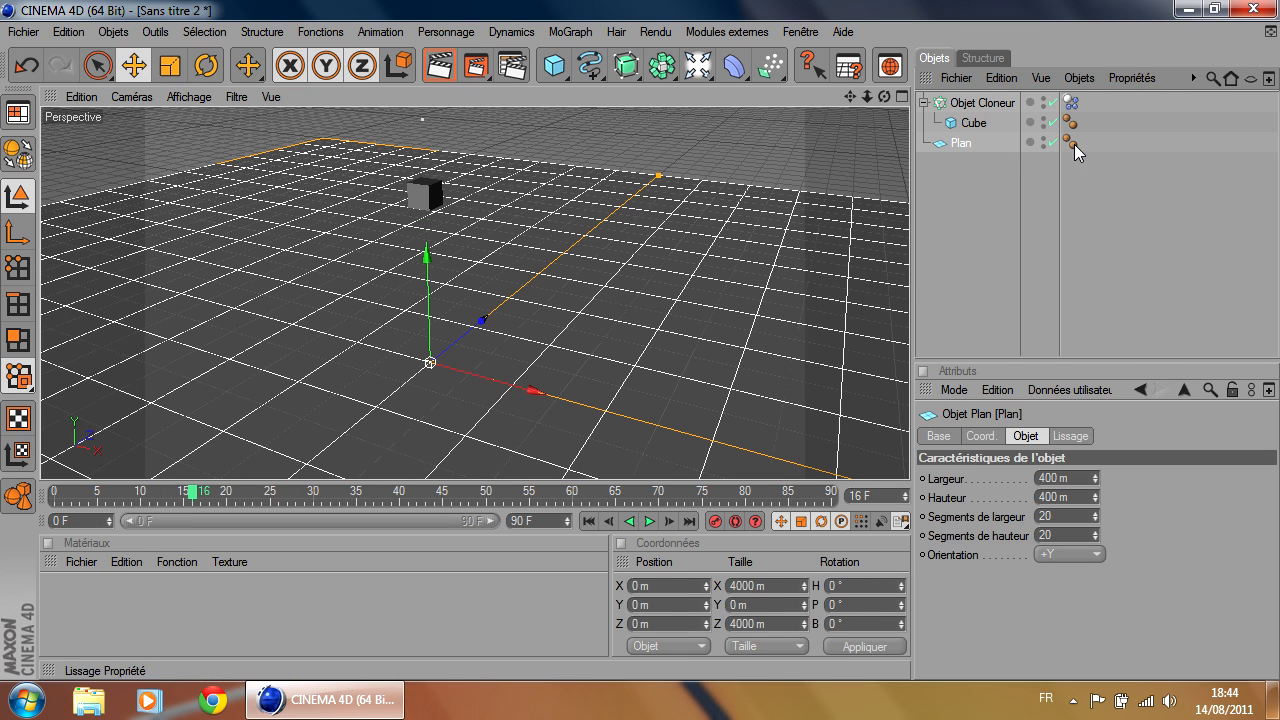
right_click(986, 148)
mouse_move(1072, 138)
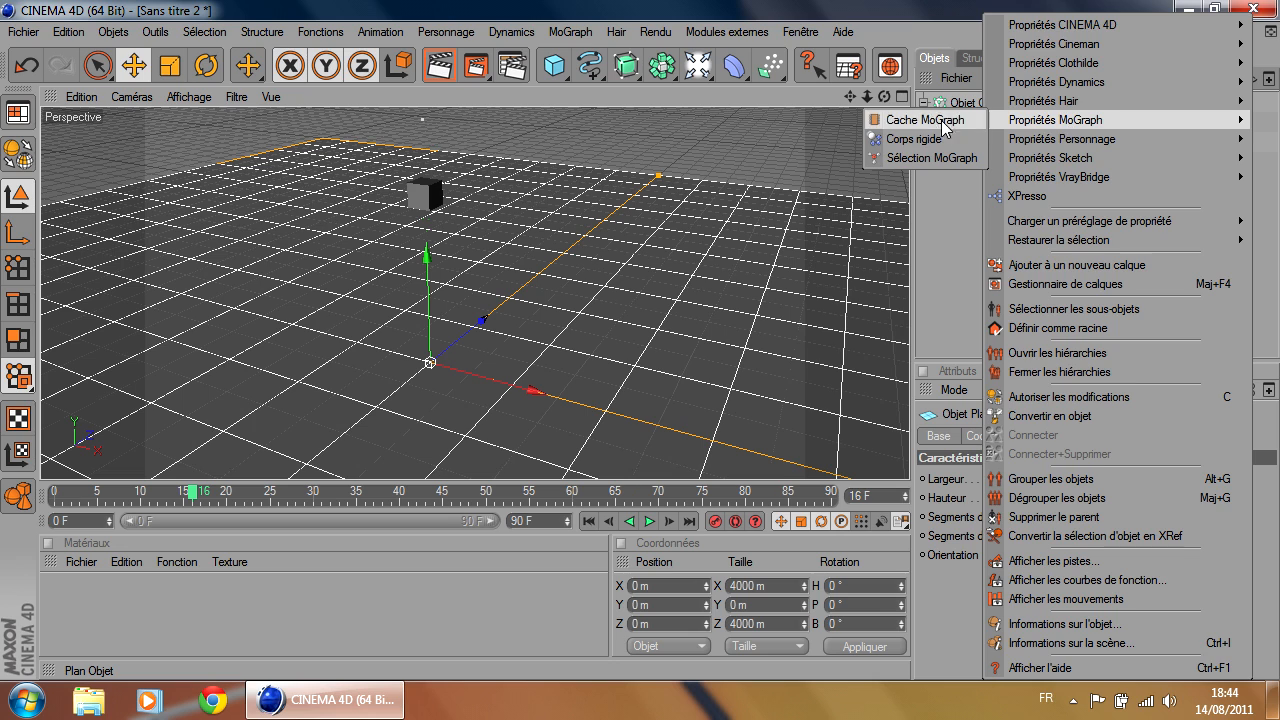
click(918, 138)
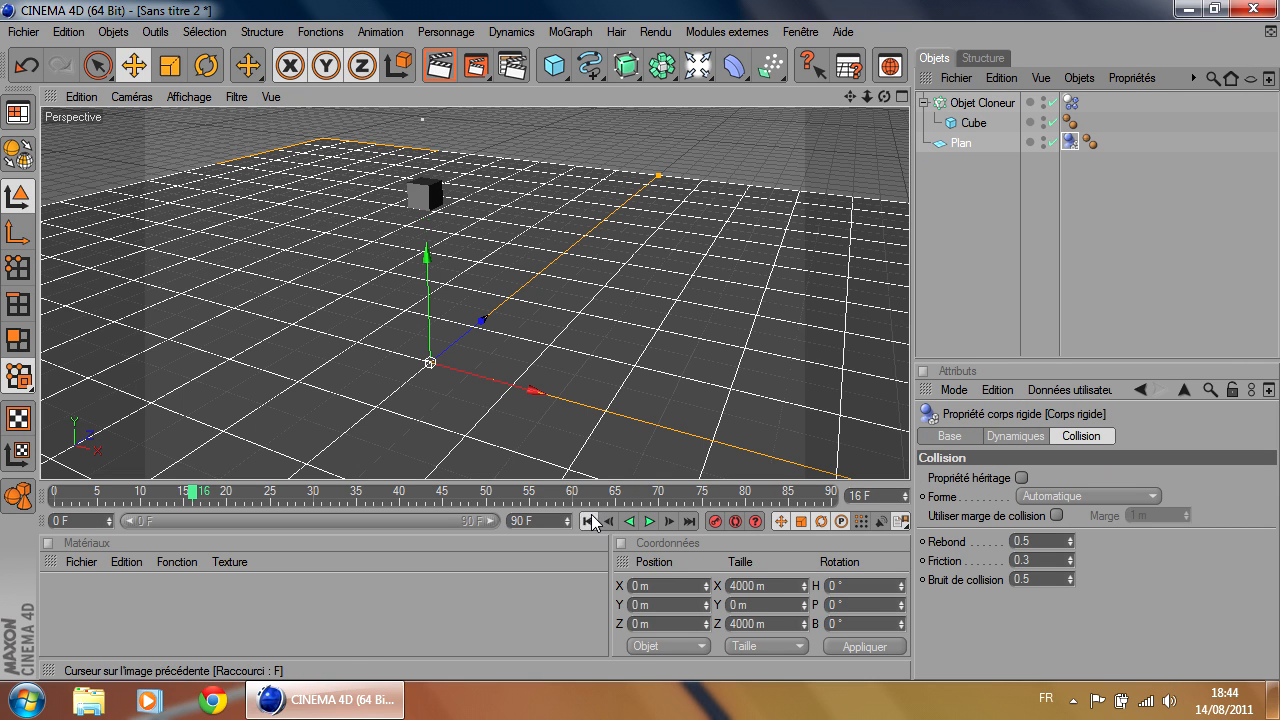
Play the animation to check the cube's collision with the plane, stop at frame 49 and return to the first frame
click(650, 521)
click(650, 521)
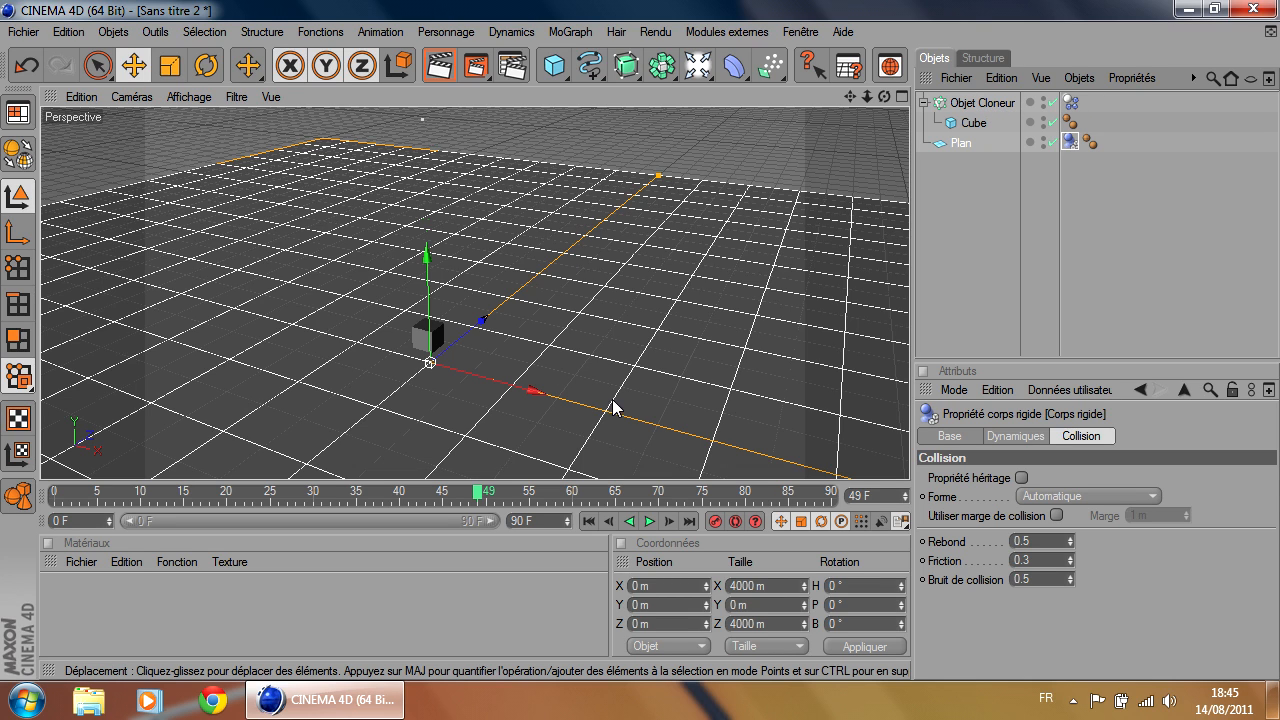
scroll(523, 397, down, 2)
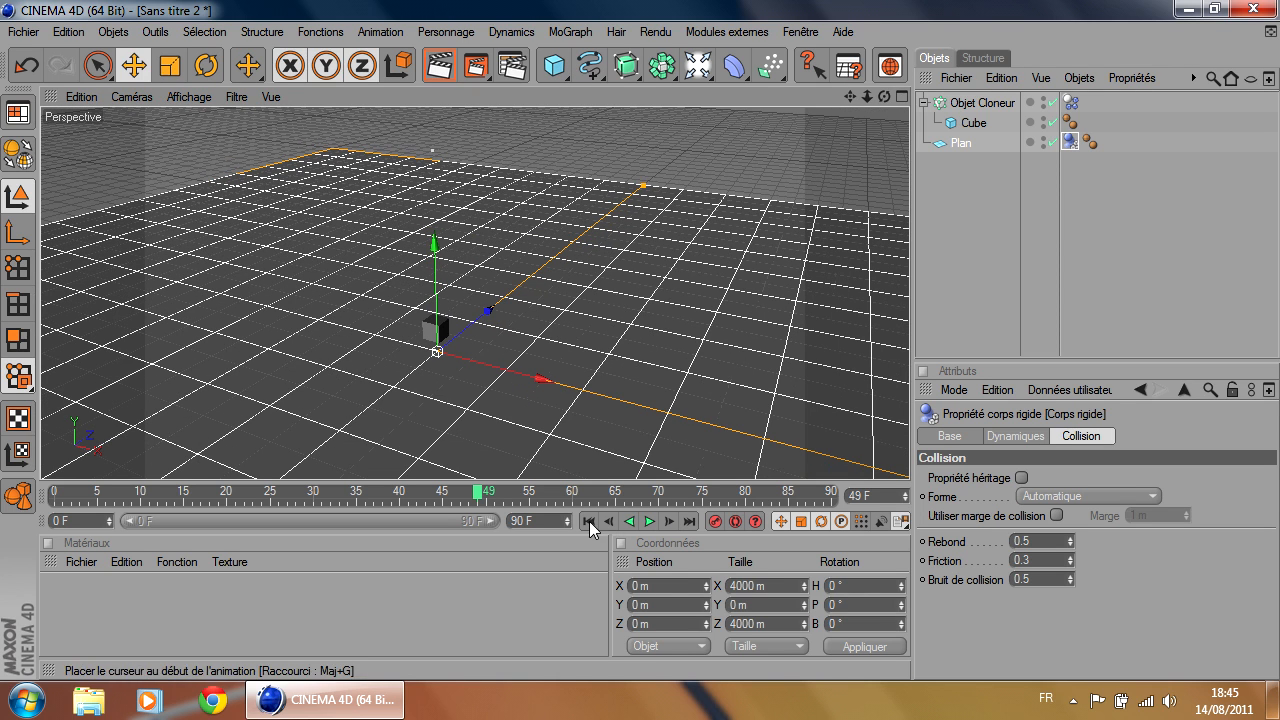
drag(449, 494, 53, 492)
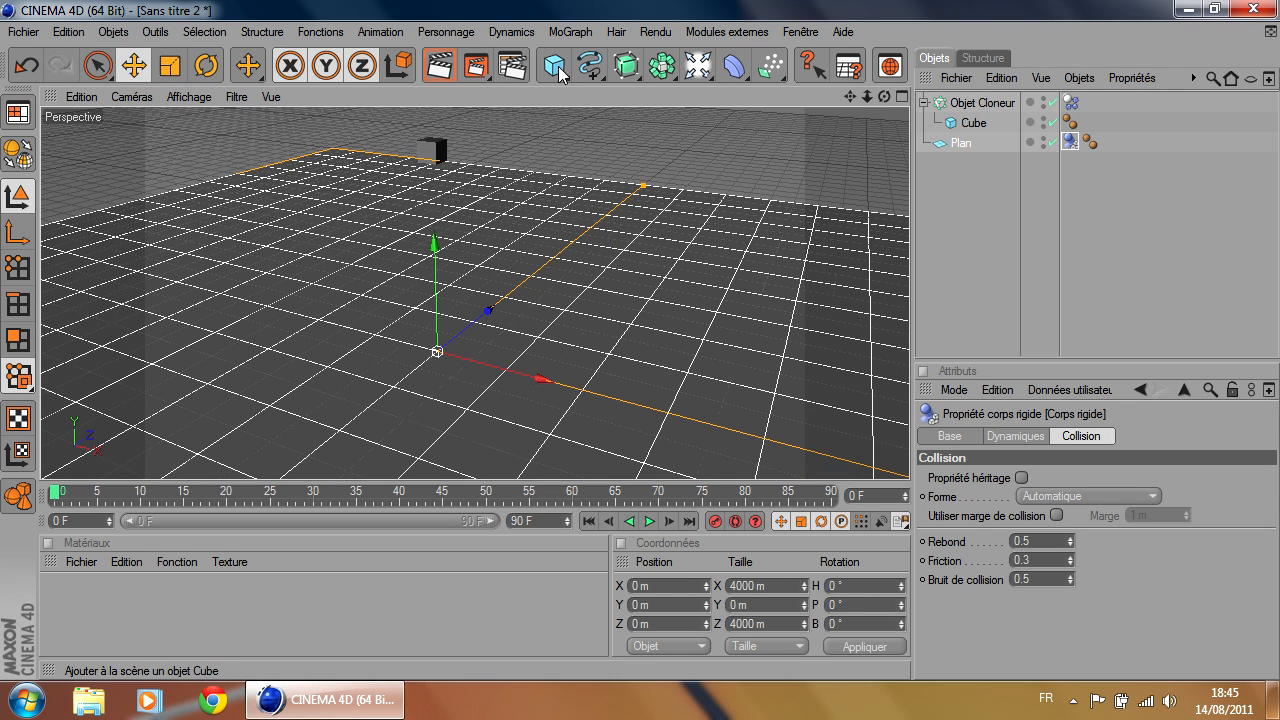
Add a sphere under the cube and raise it to 100 m on the Y axis
click(554, 66)
click(722, 83)
drag(442, 289, 438, 276)
click(431, 150)
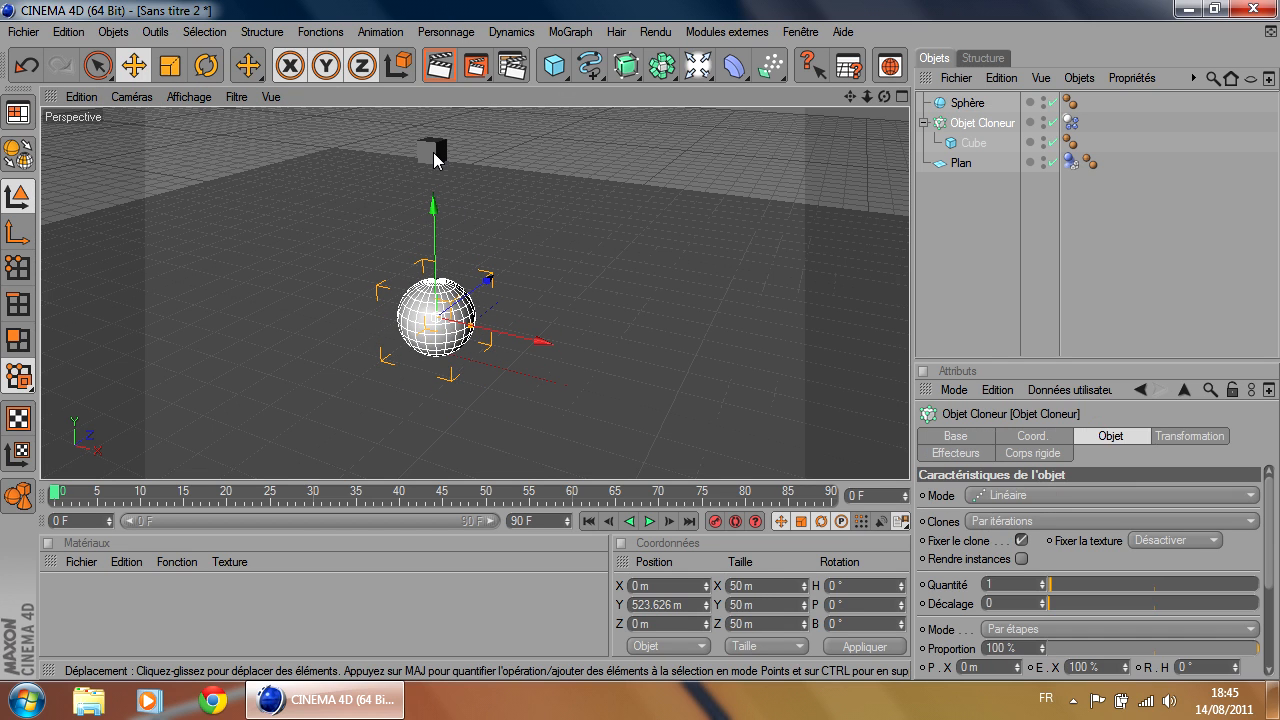
click(978, 103)
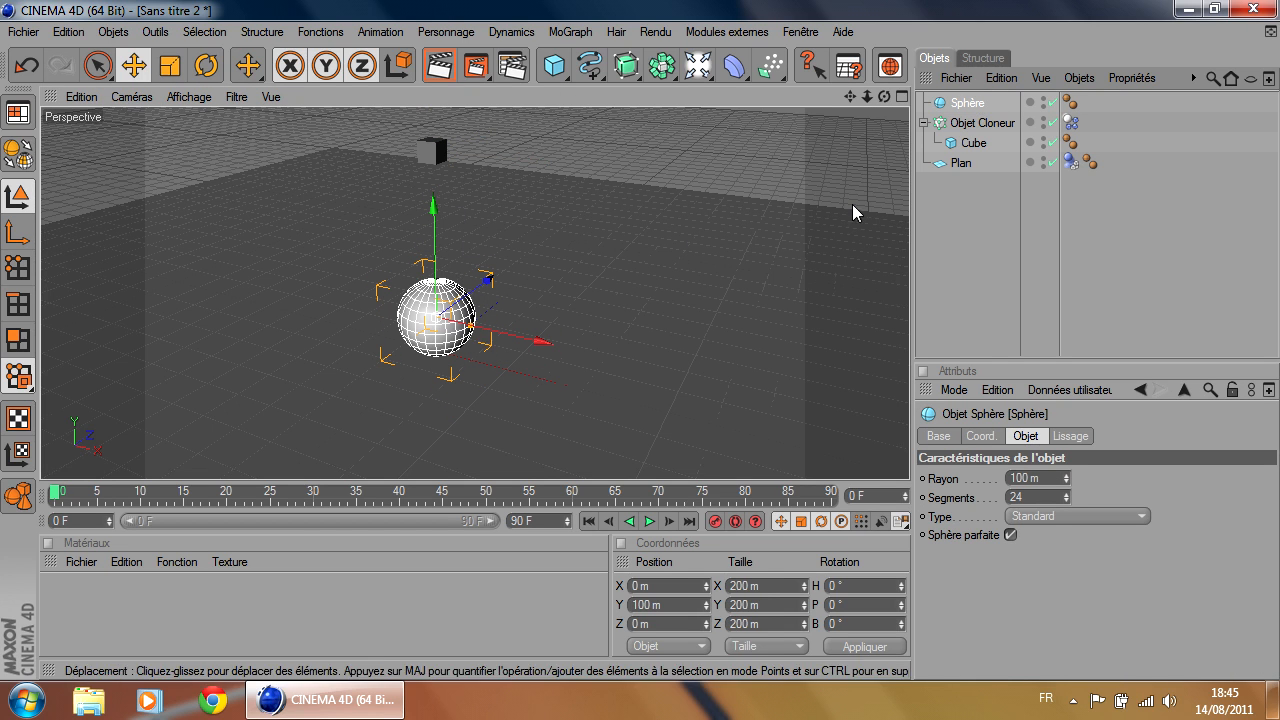
Play the animation with no rigid body on the sphere, stop at frame 73 and go back to the first frame
click(647, 521)
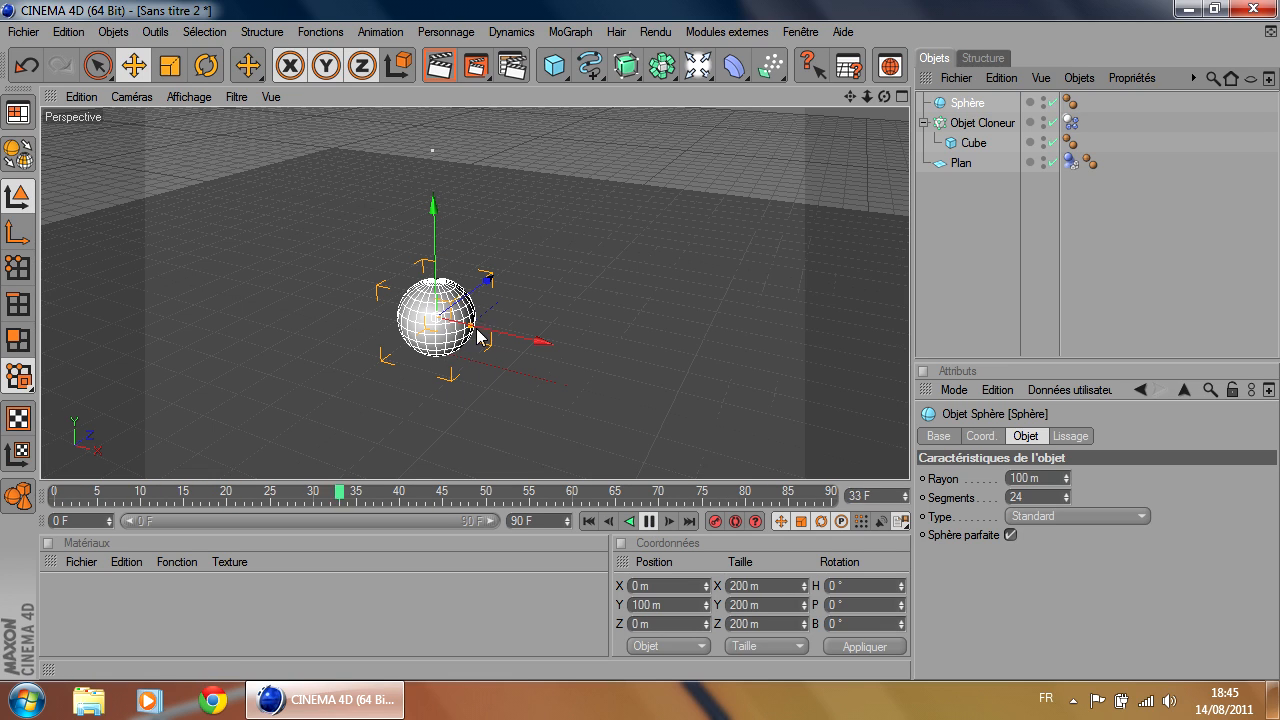
click(648, 521)
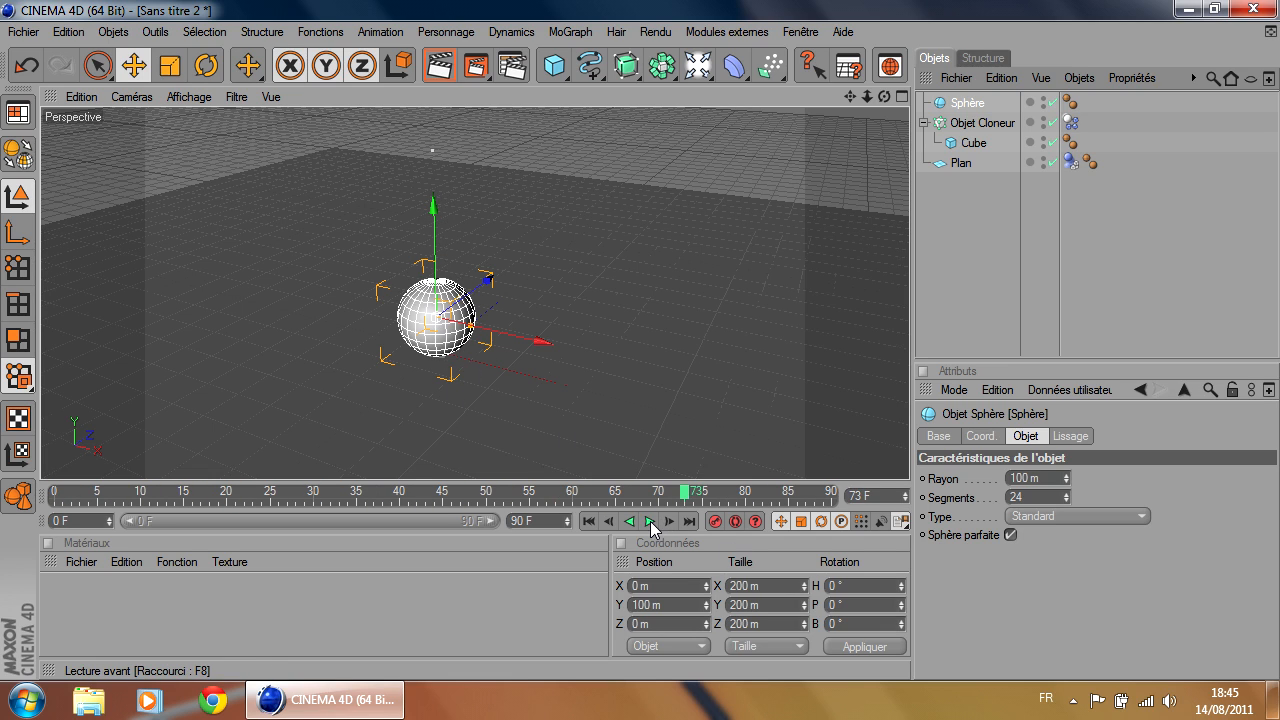
click(588, 521)
Apply the MoGraph rigid body property (Corps rigide) to the sphere
right_click(1014, 108)
mouse_move(1030, 119)
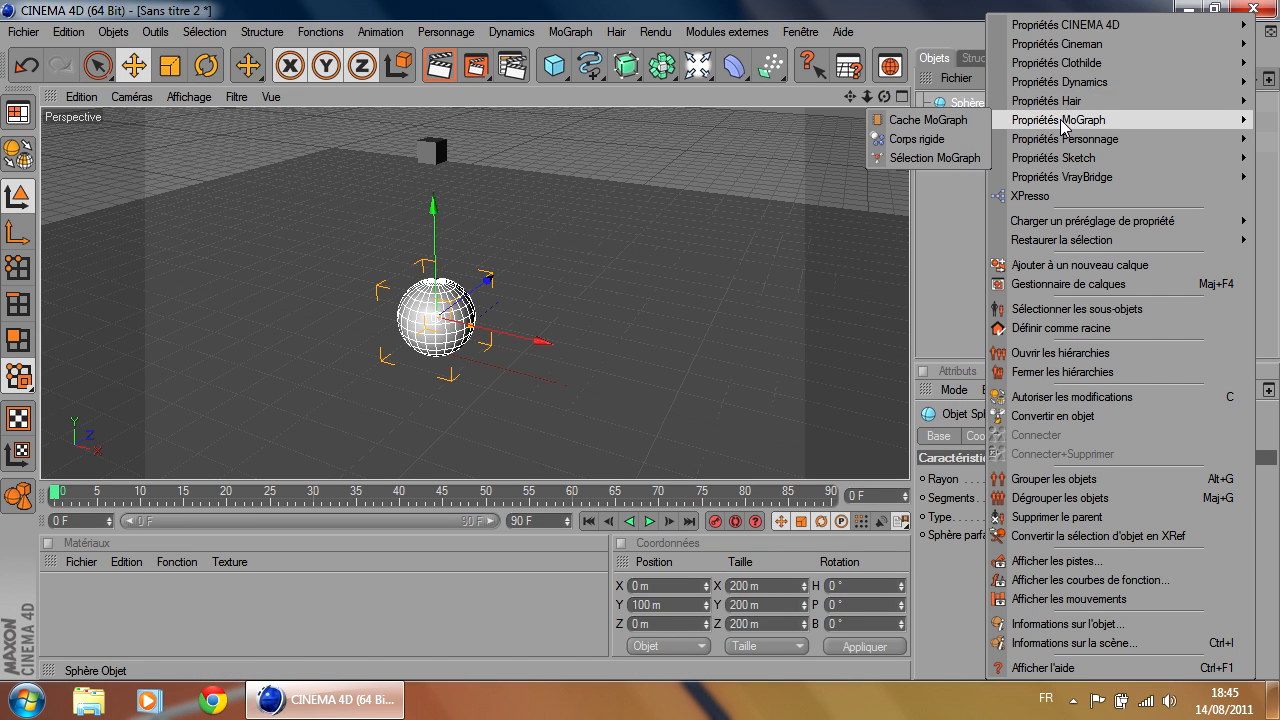
click(920, 138)
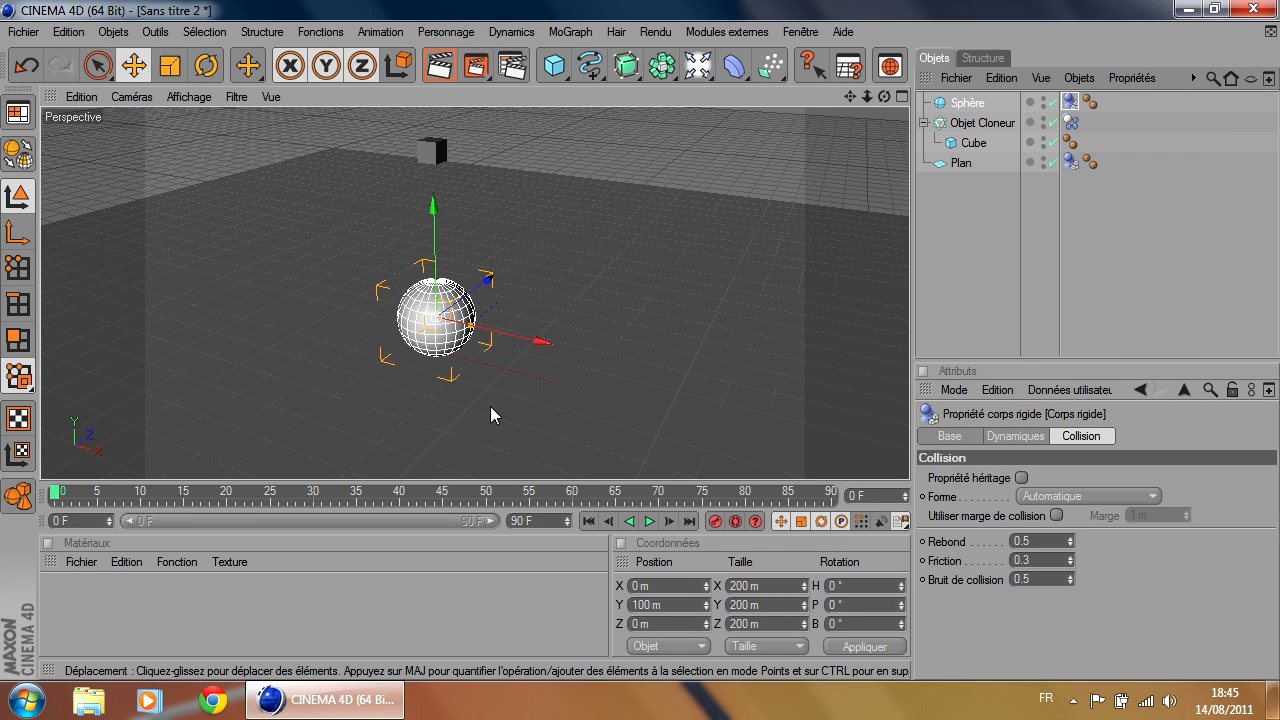
Play the animation to examine how the cube collides with the rigid body sphere from several angles
click(650, 522)
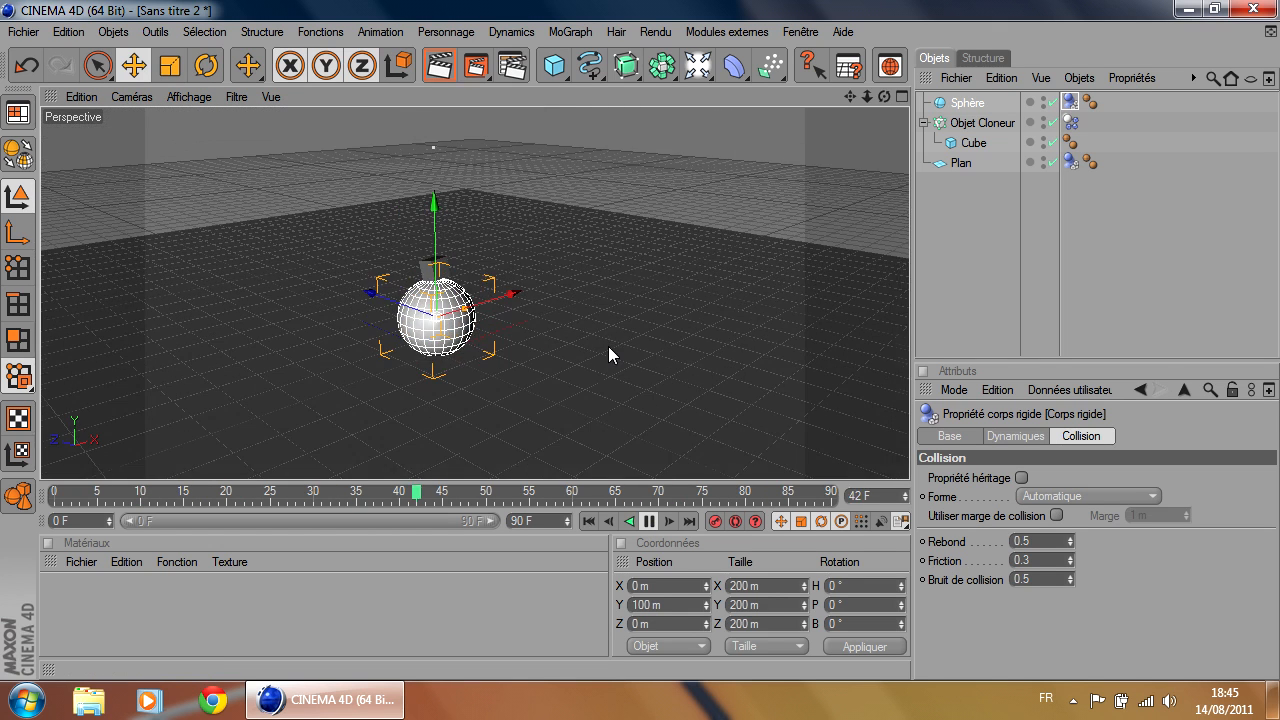
click(649, 521)
alt+drag(695, 372, 234, 380)
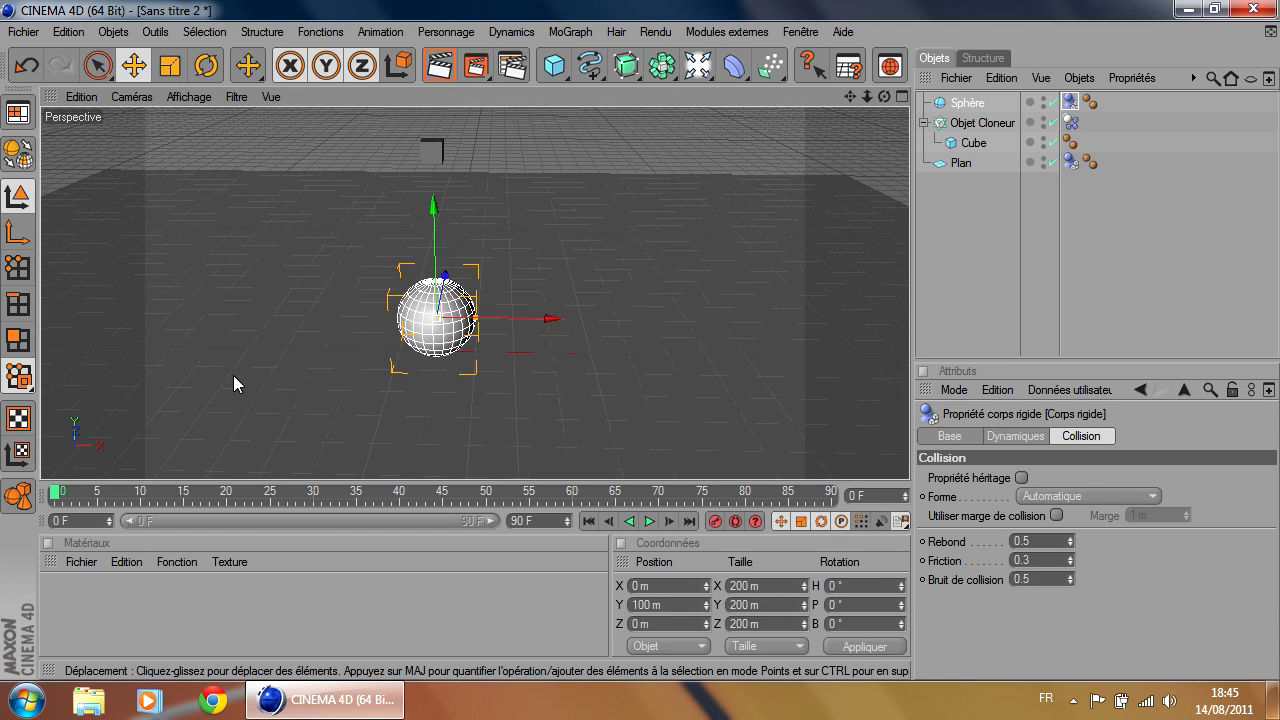
Delete the sphere and raise the cube's cloner object higher above the ground plane
click(981, 102)
key(Delete)
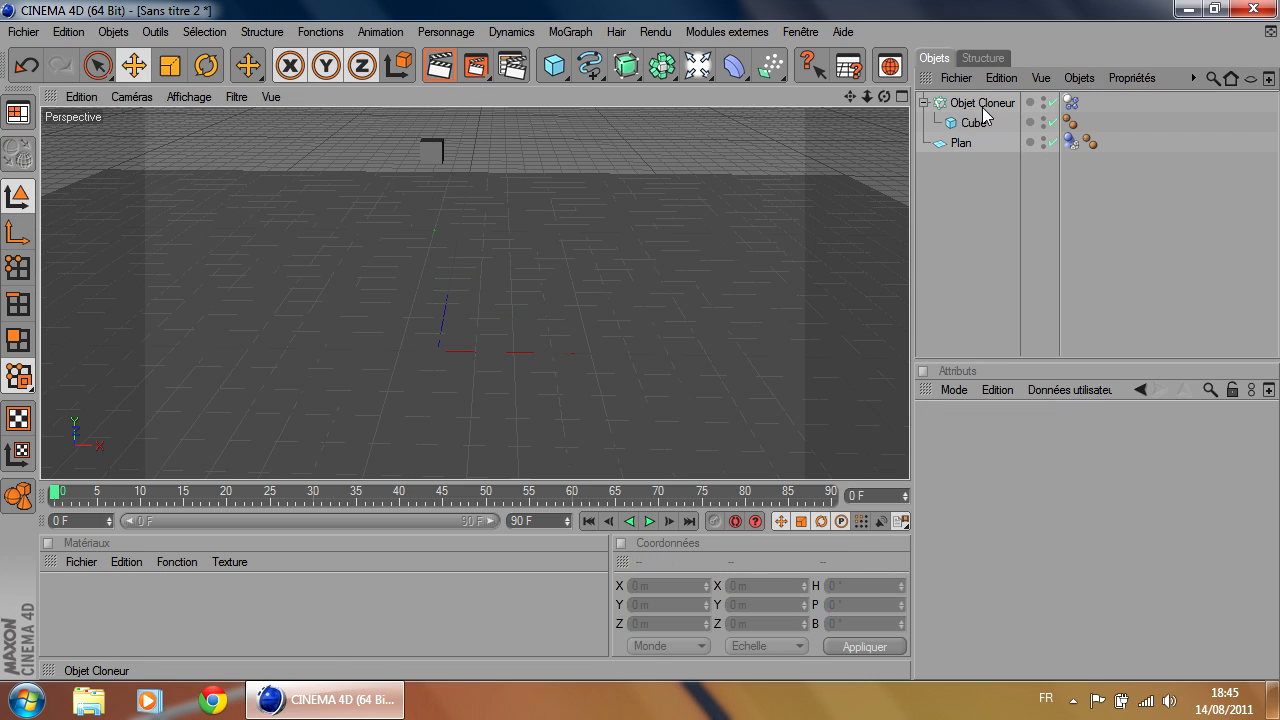
click(438, 153)
alt+middle_drag(502, 258, 508, 276)
drag(455, 115, 455, 12)
Add a second plane, place it at about X -59 m and Y 290 m, and tilt it to a 25° bank
drag(555, 66, 690, 124)
drag(460, 324, 457, 413)
drag(576, 323, 549, 323)
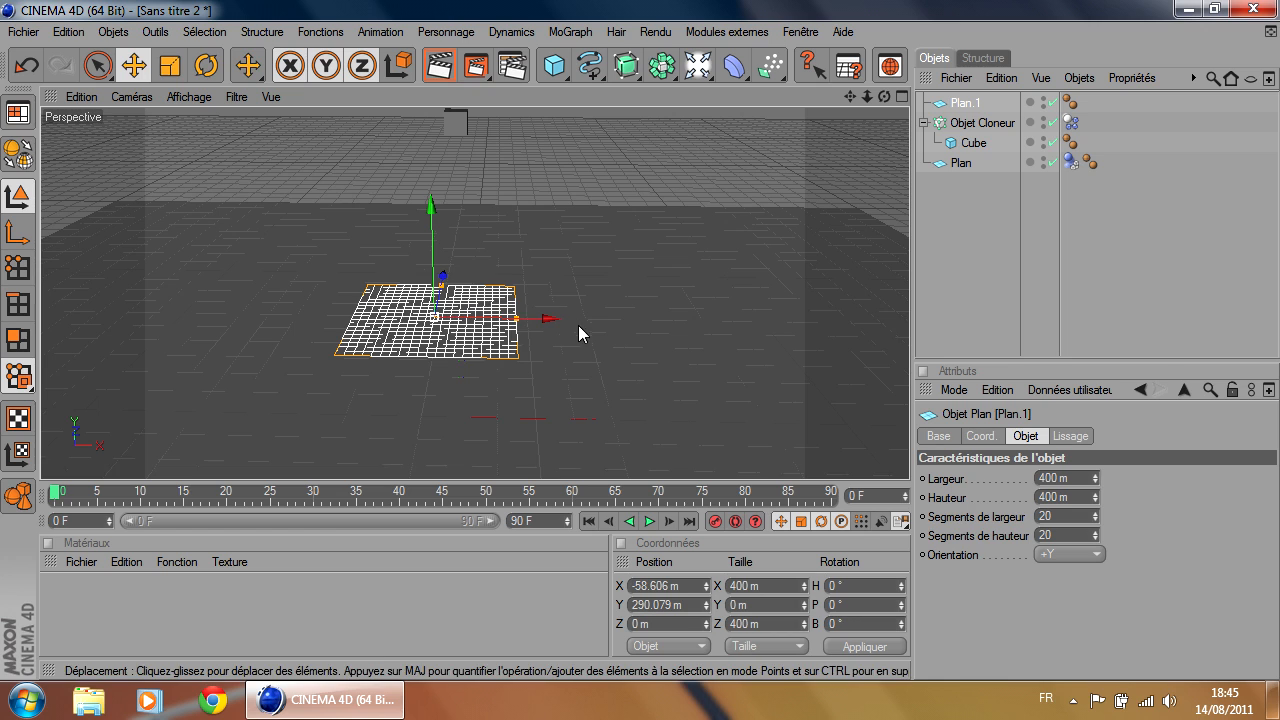
key(r)
drag(486, 280, 526, 301)
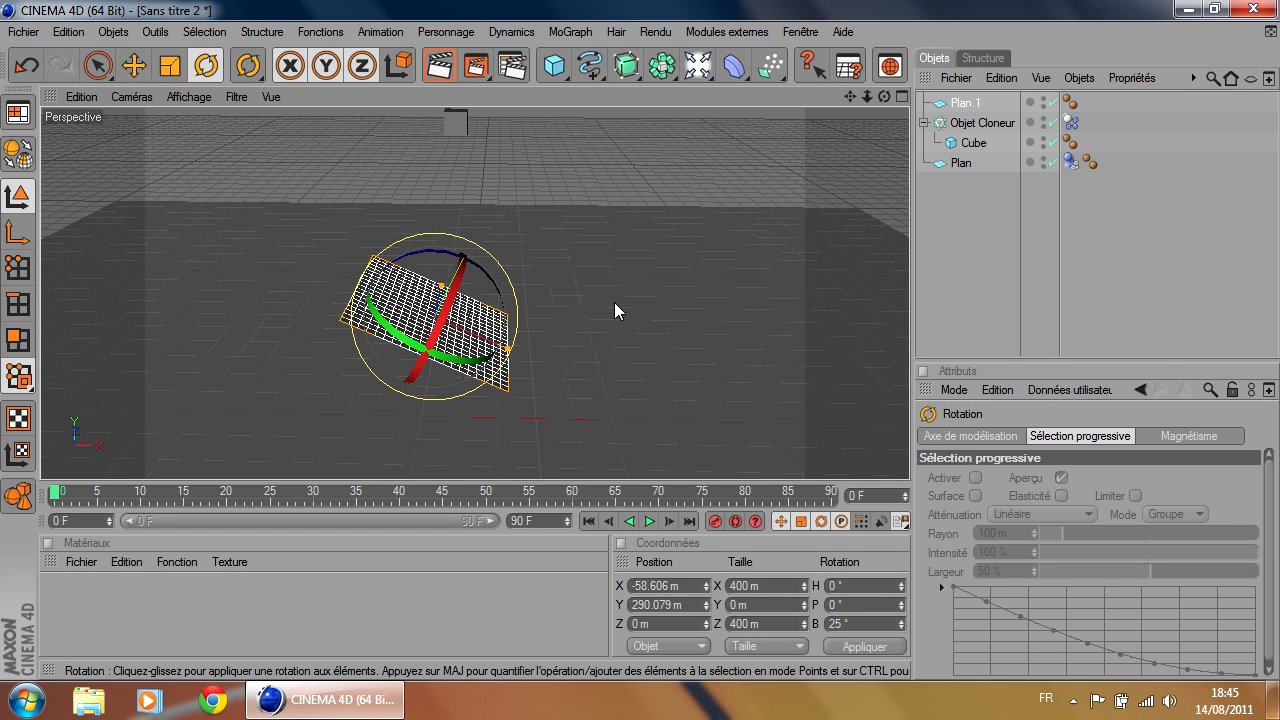
Apply the MoGraph rigid body property (Corps rigide) to the tilted plane and test the cube's fall, stopping playback at frame 66
click(975, 108)
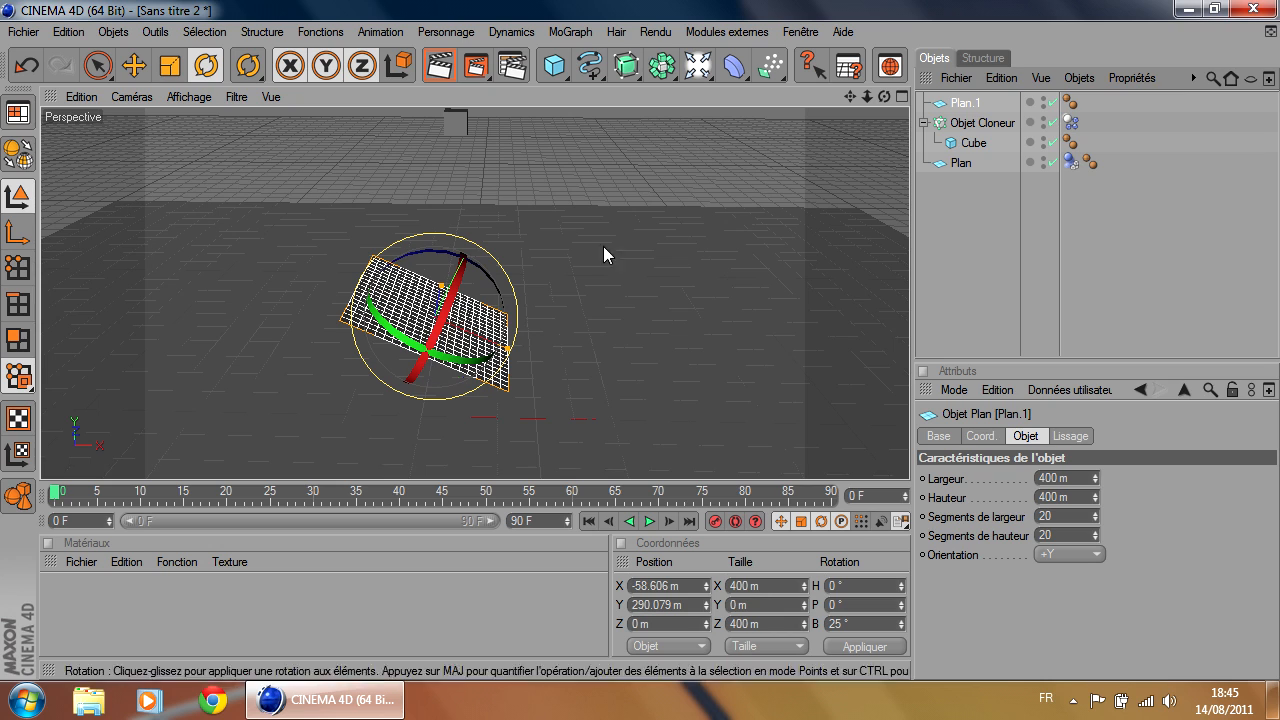
right_click(983, 101)
mouse_move(1000, 120)
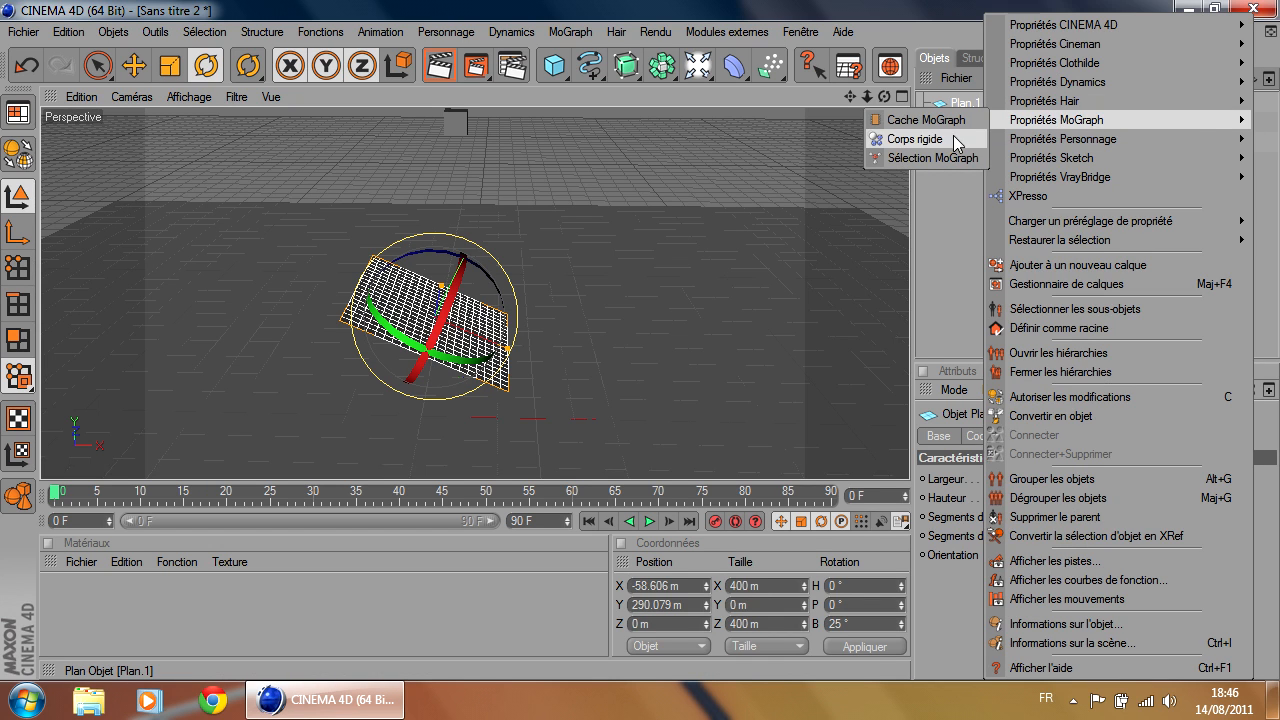
click(950, 141)
click(649, 521)
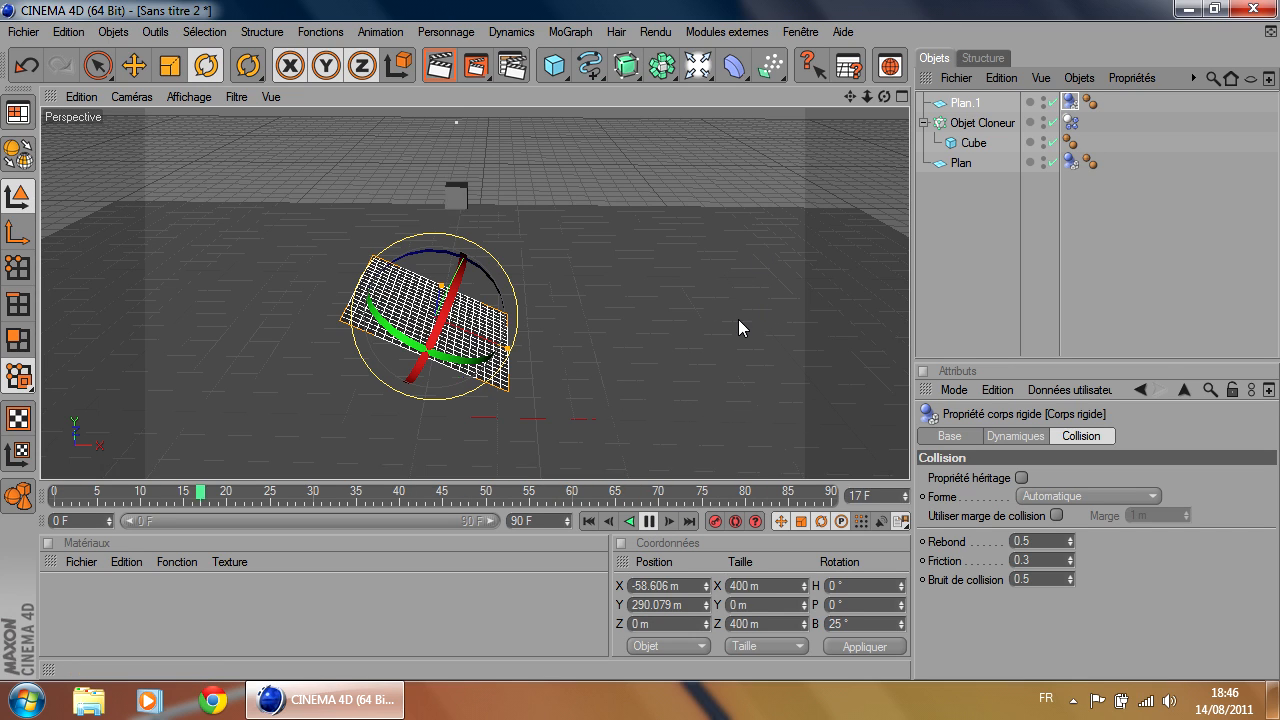
click(650, 521)
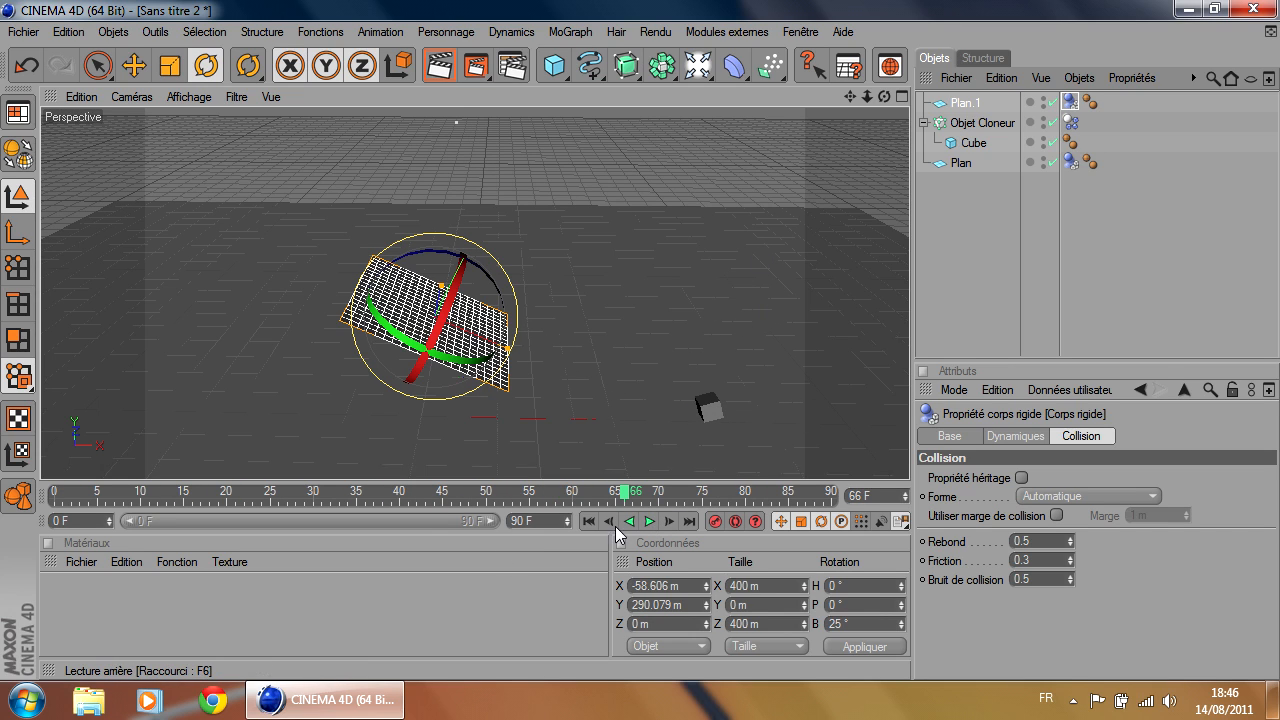
Extend the animation to 500 frames and steepen the tilted plane to a bank of about 41°
text(500)
key(Return)
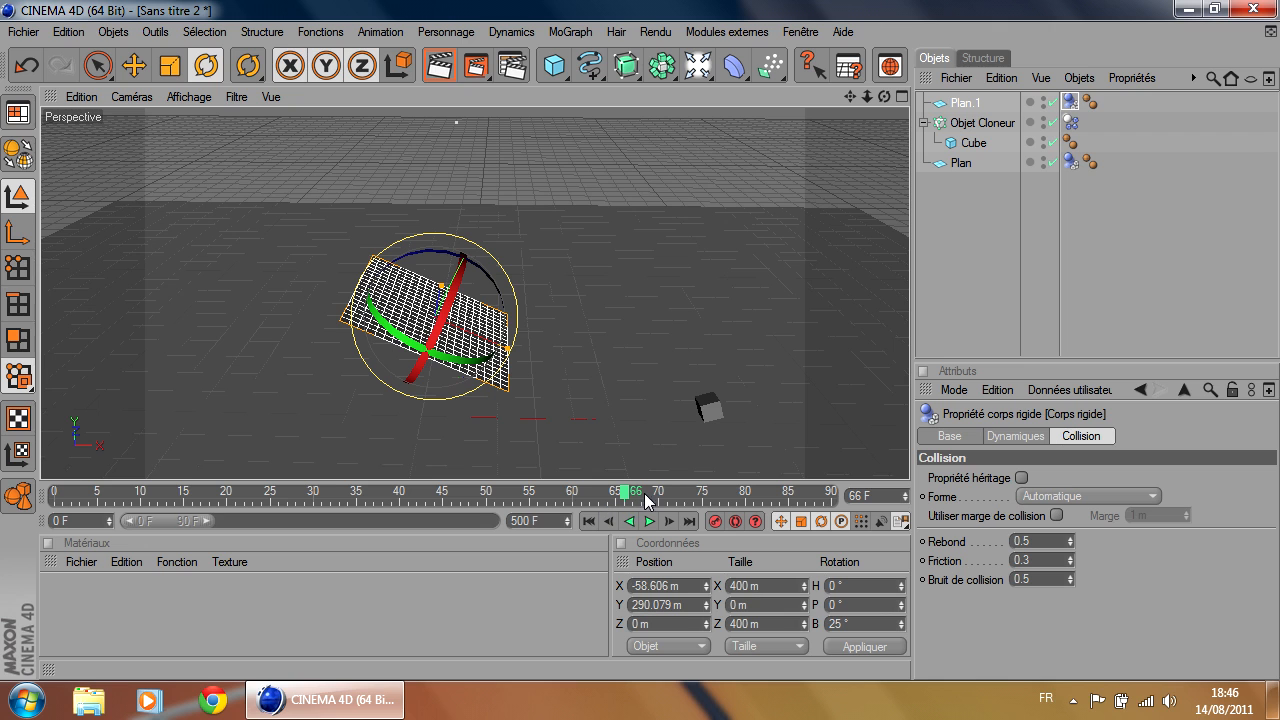
alt+middle_drag(711, 409, 561, 396)
drag(322, 263, 409, 313)
Play the animation from the start to follow the cube off the steeper plane, stop at frame 257 and return to frame 0
click(589, 521)
click(647, 521)
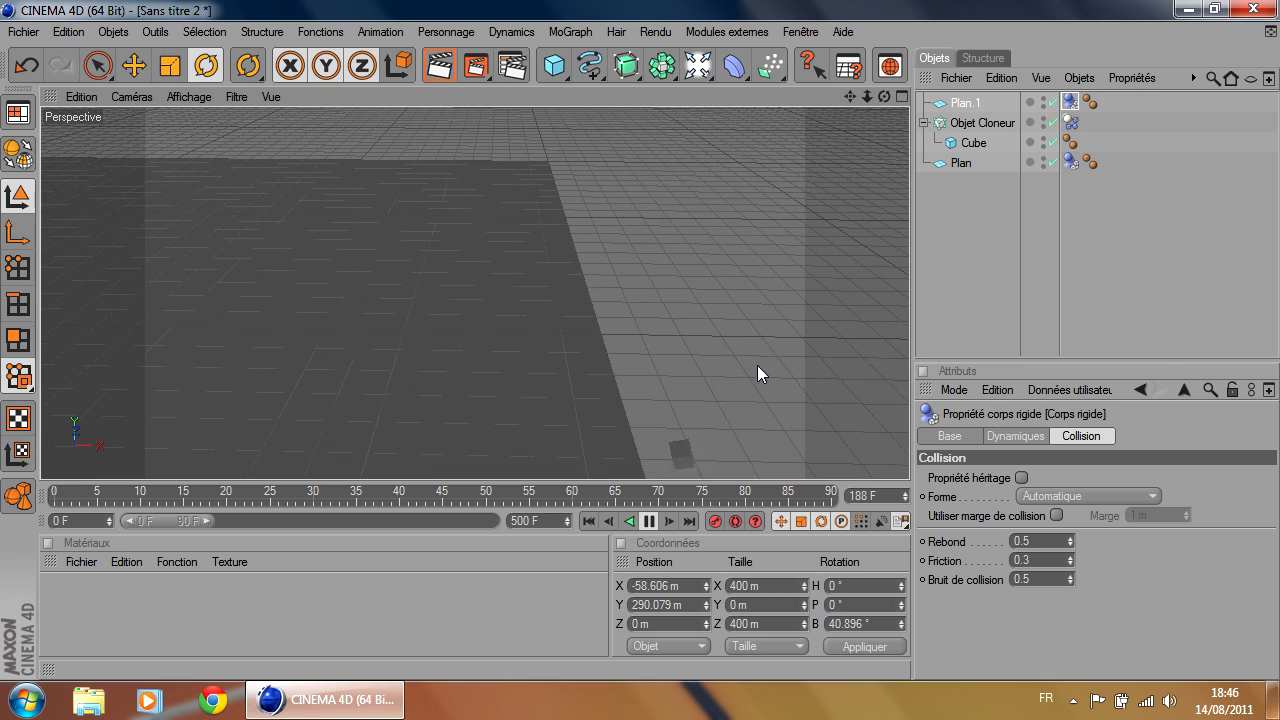
alt+middle_drag(296, 261, 548, 281)
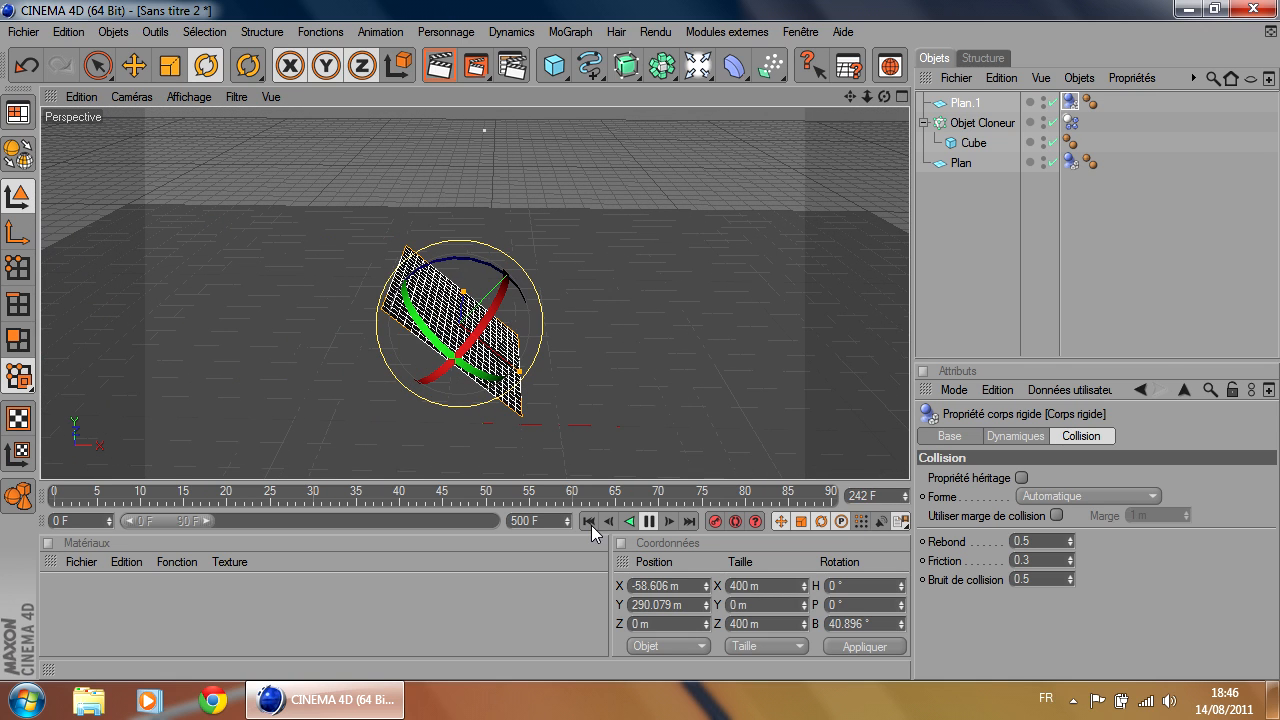
click(647, 523)
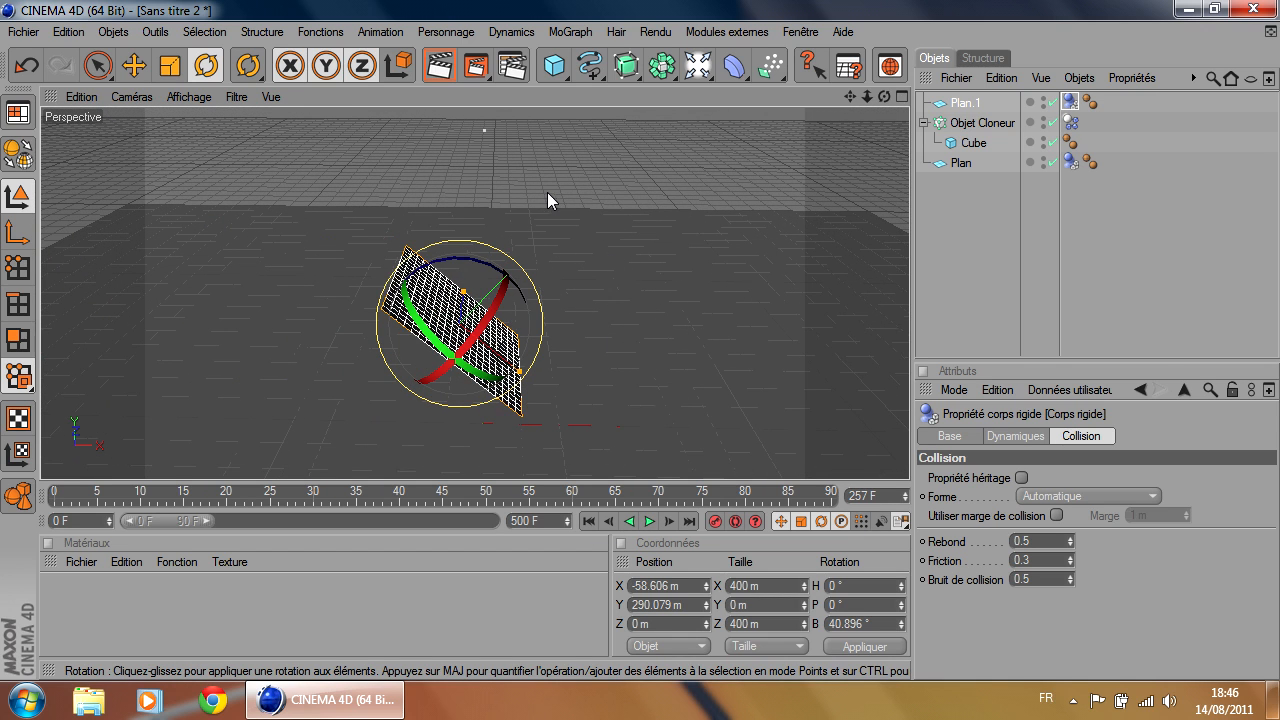
alt+drag(685, 310, 859, 284)
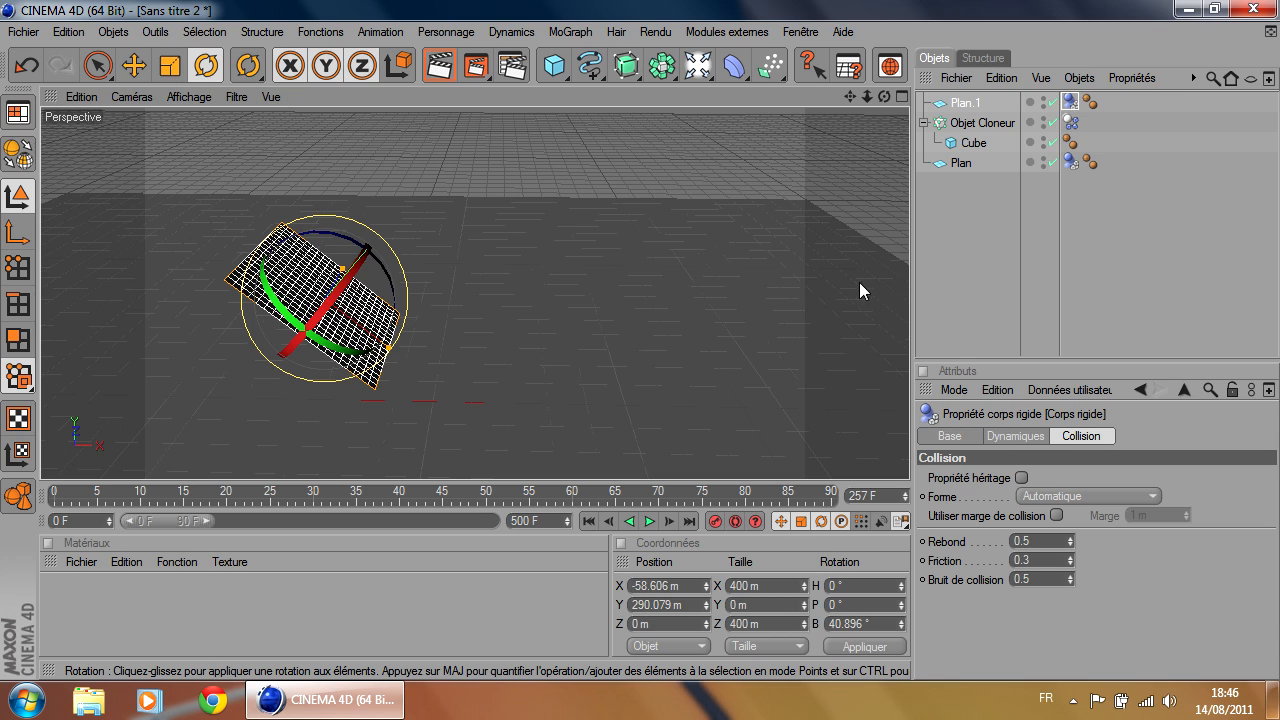
click(573, 317)
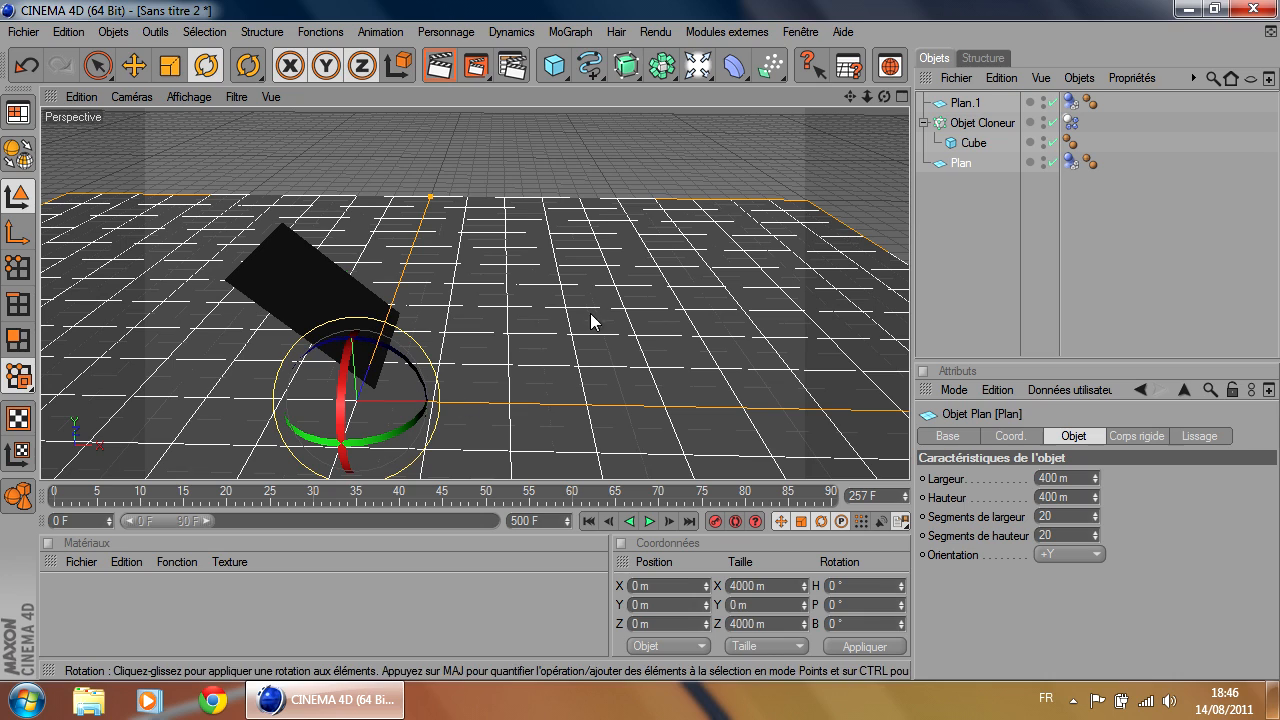
alt+middle_drag(634, 290, 634, 326)
drag(188, 492, 10, 495)
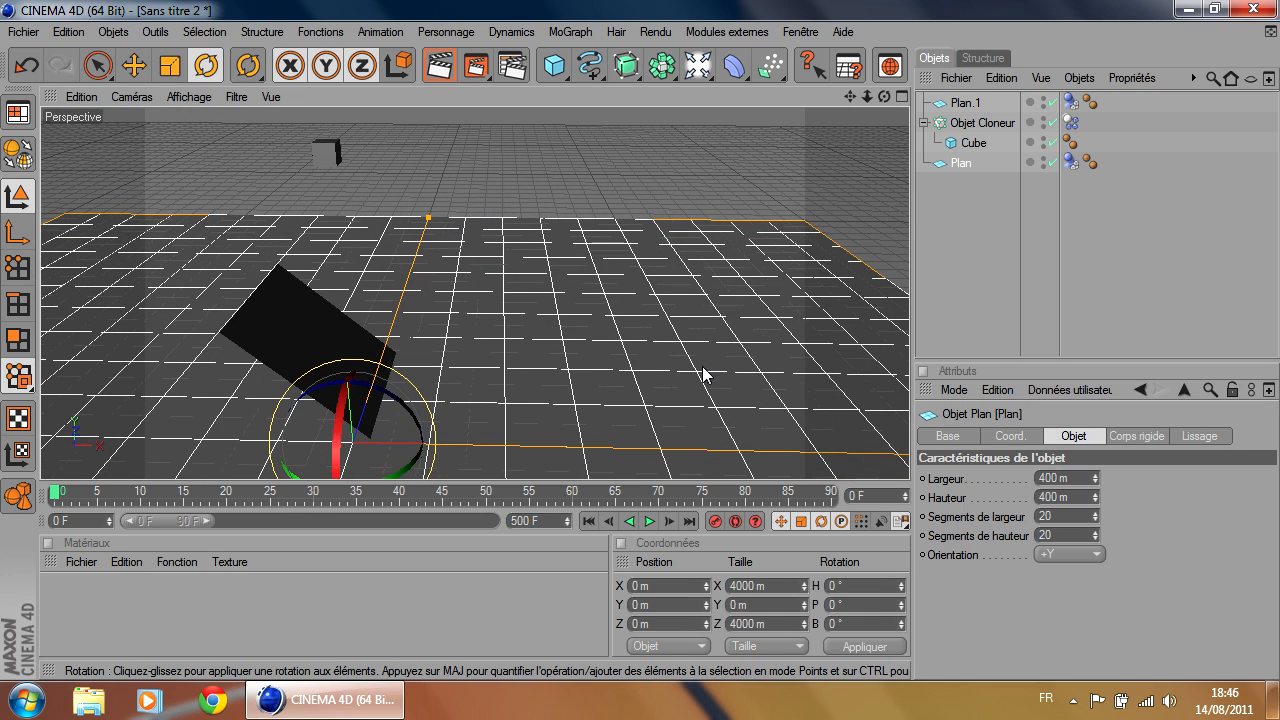
Set the Friction of the ground plane's rigid body collision to 0.95 and play the animation to test the cube's slide
scroll(680, 342, up, 1)
scroll(680, 342, down, 5)
alt+middle_drag(680, 342, 669, 328)
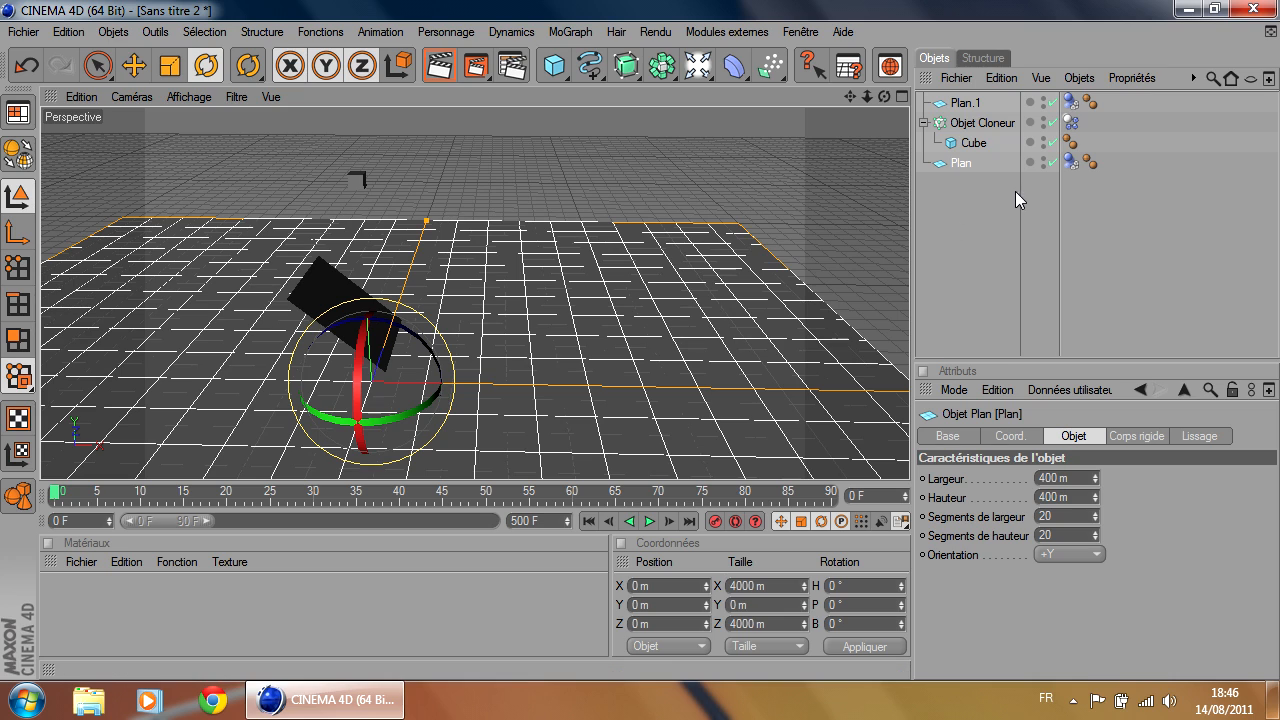
click(974, 164)
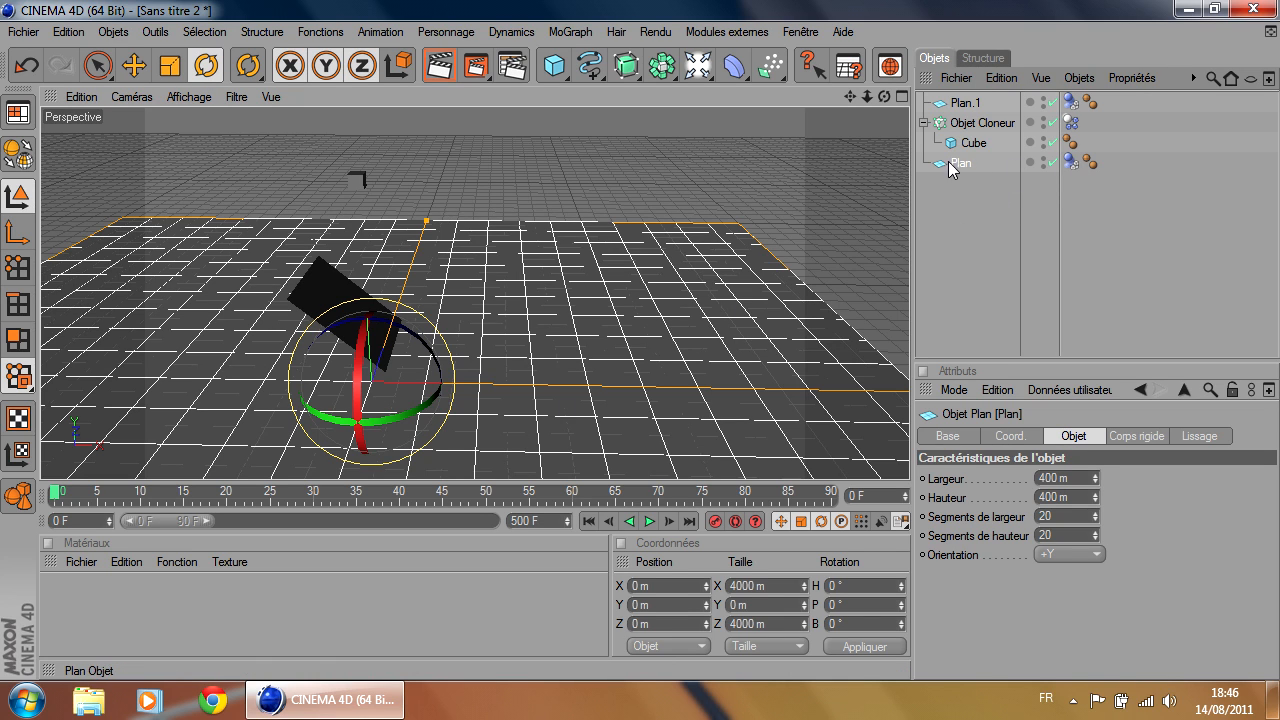
click(1071, 163)
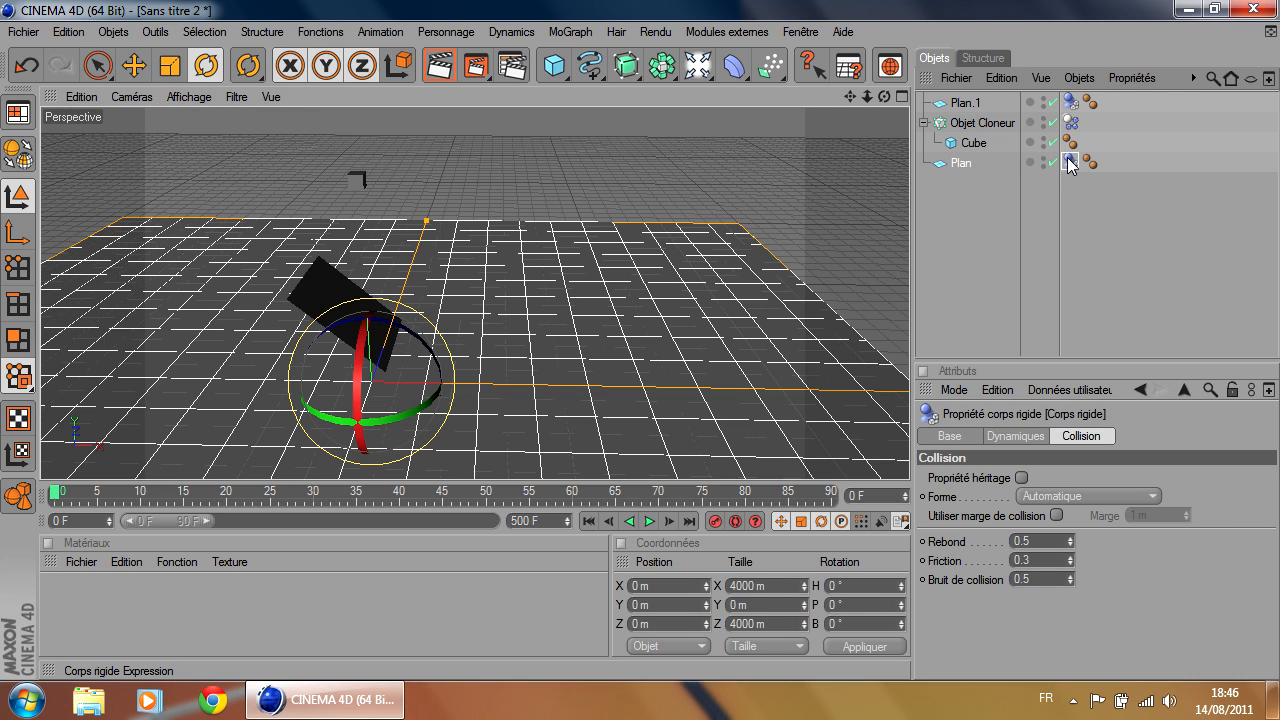
click(946, 438)
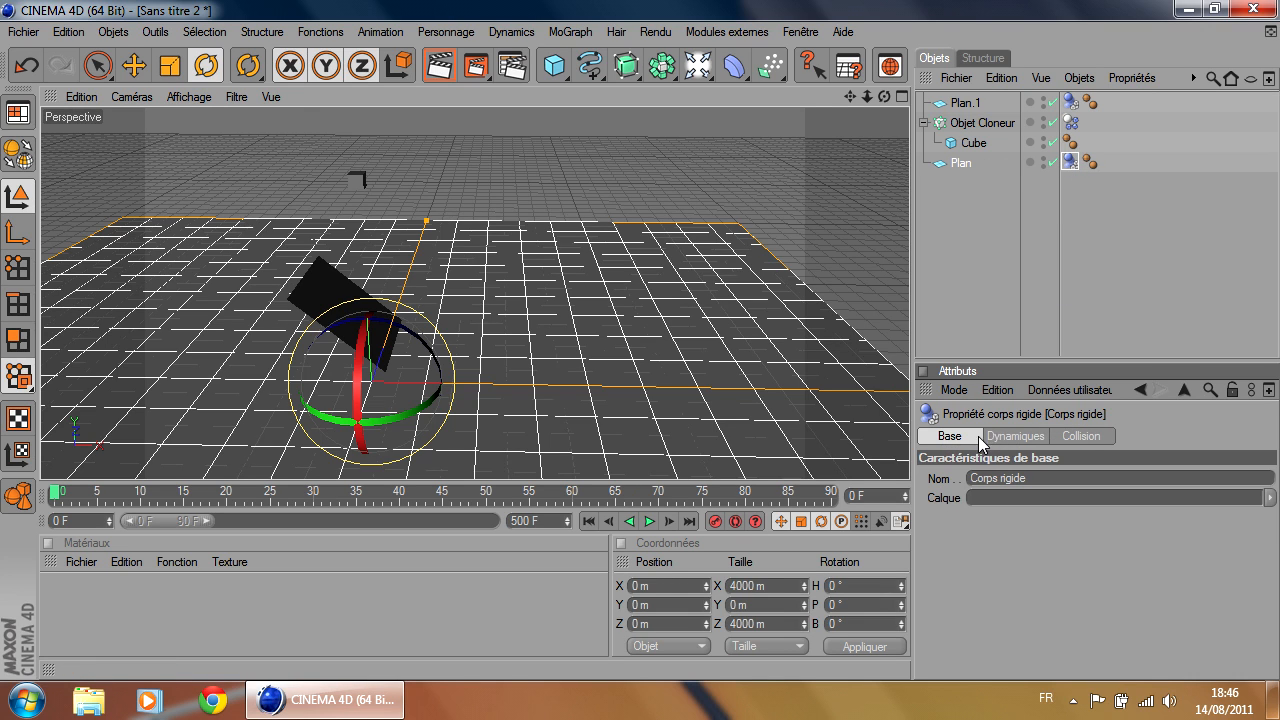
click(1013, 437)
click(1088, 438)
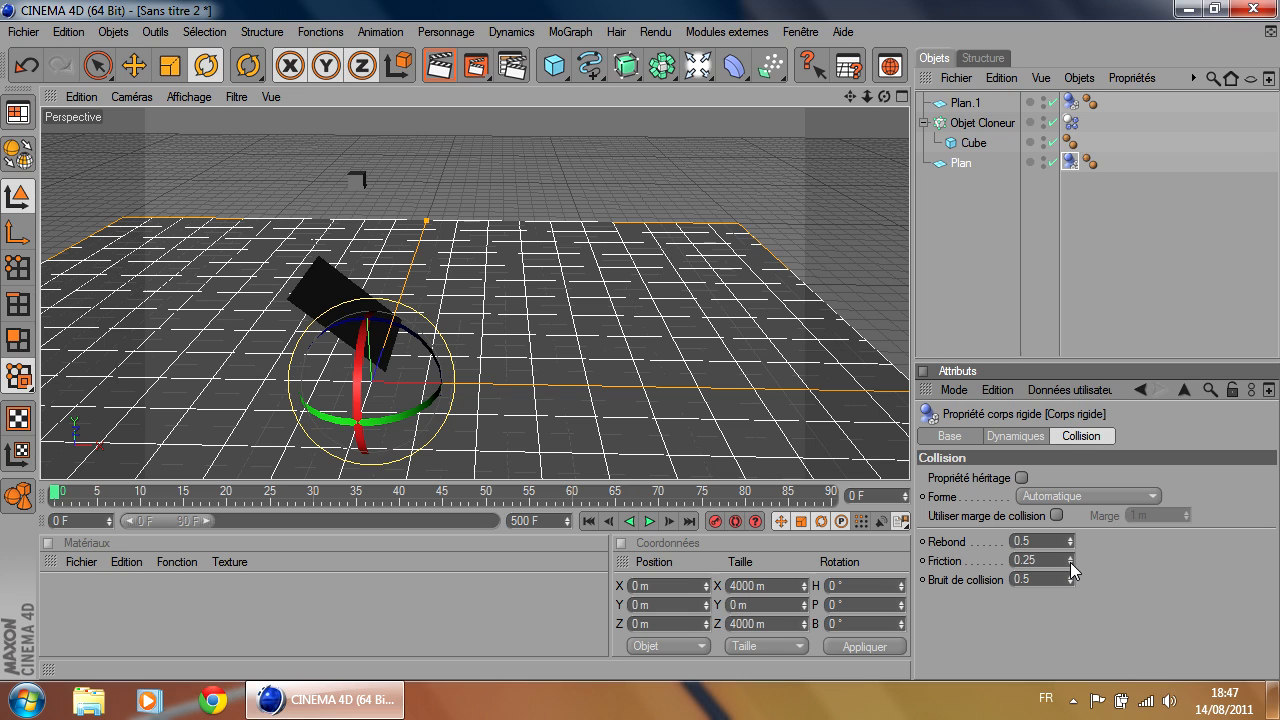
text(5)
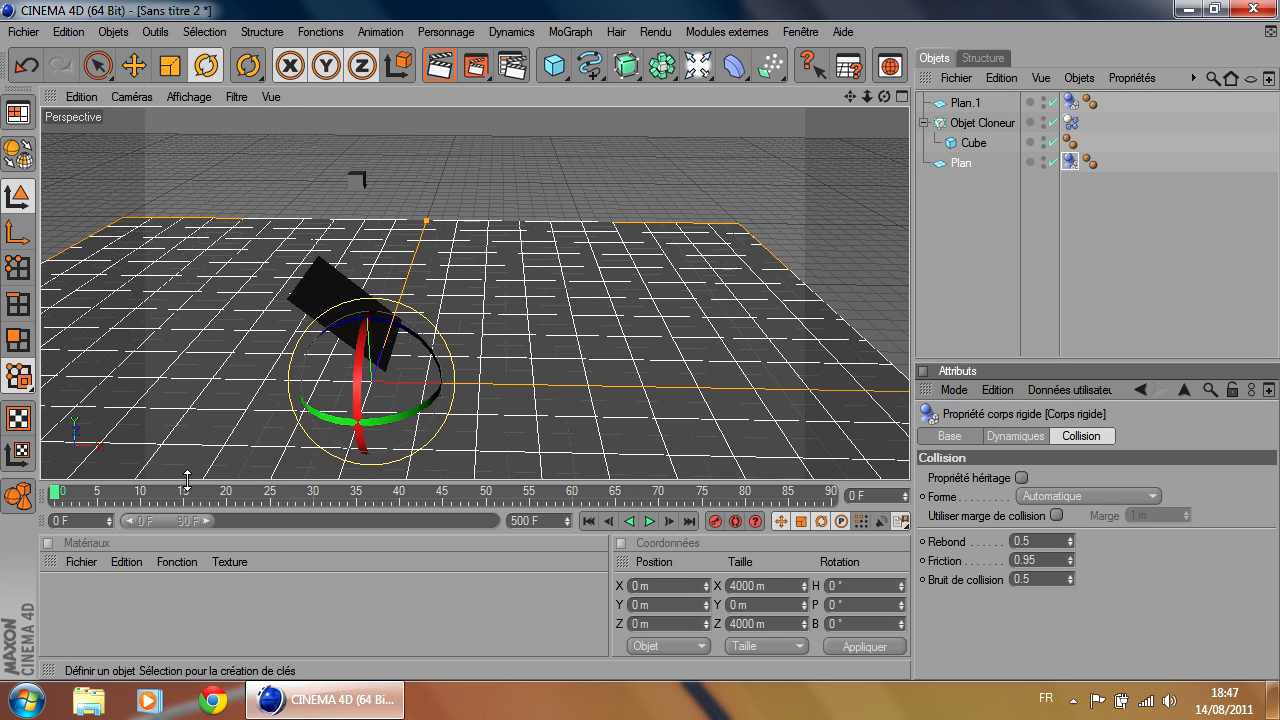
click(650, 521)
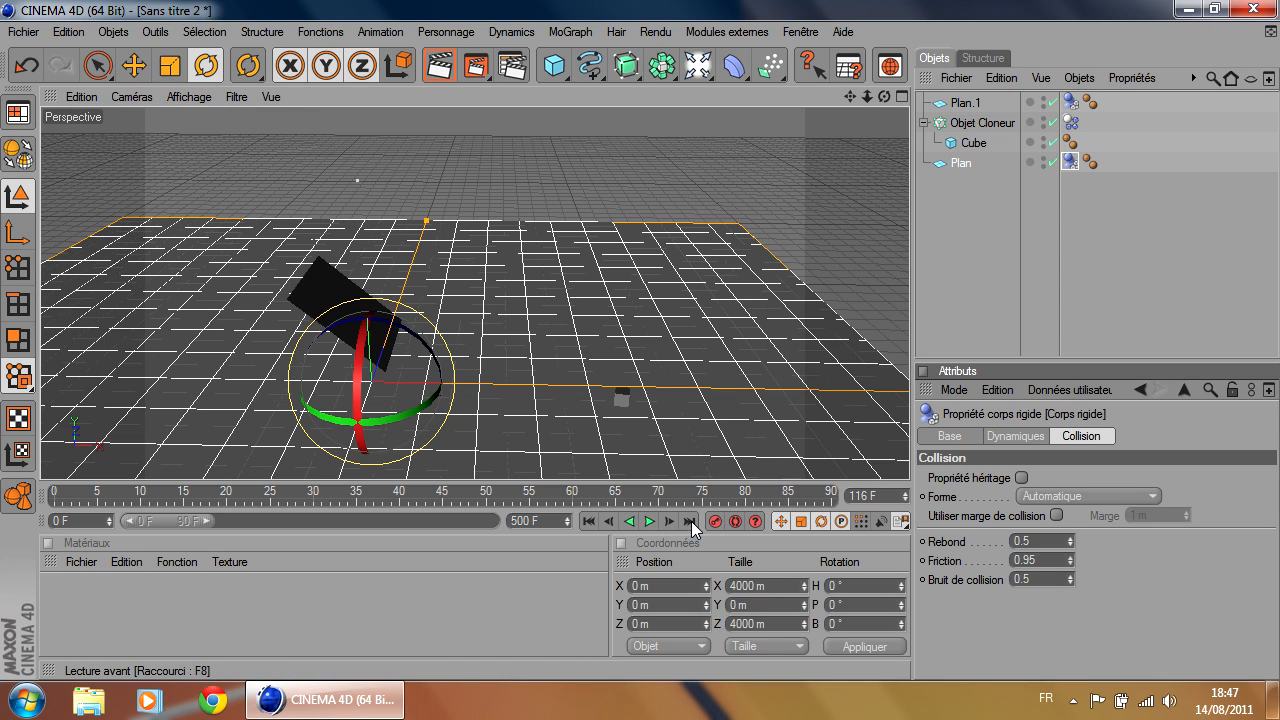
Raise the Friction of the ground plane's rigid body collision to 4.55 and play the animation from the start
click(1070, 564)
drag(1072, 564, 1165, 564)
click(588, 521)
click(649, 521)
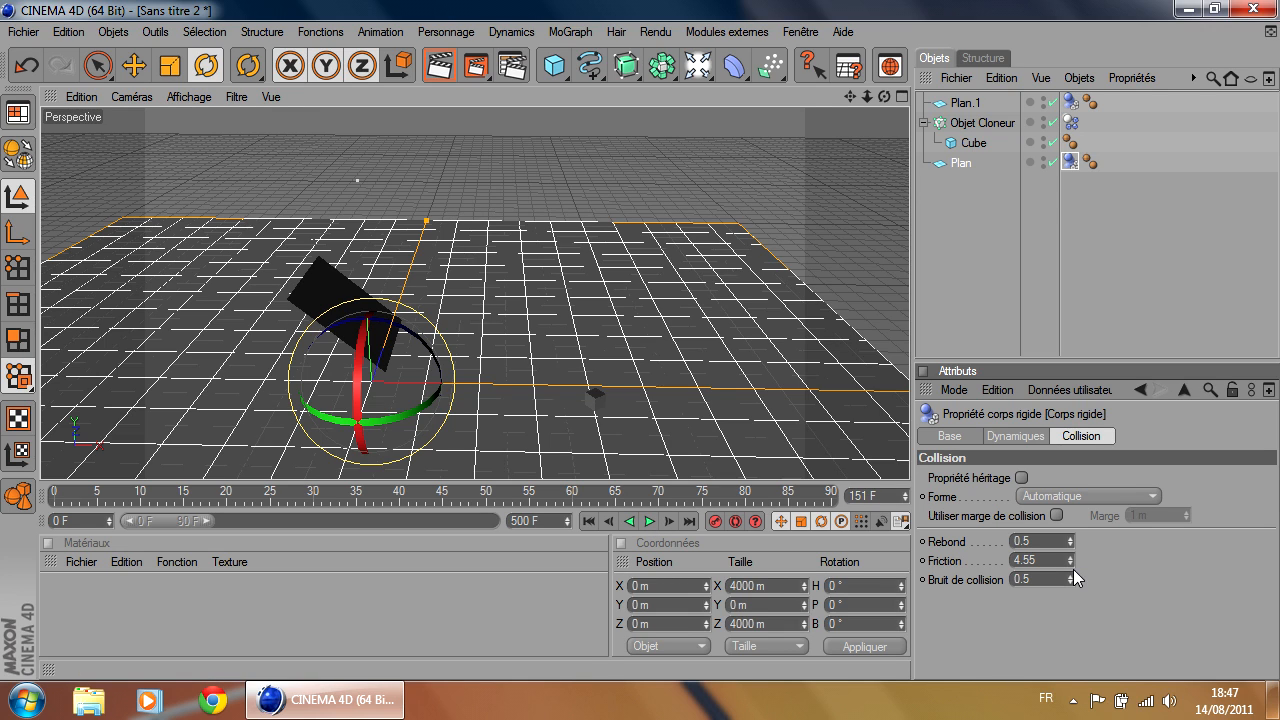
Set the ground plane's collision Friction to 3.5 and replay the cube's fall from the start, stopping at frame 129
drag(1070, 561, 1070, 563)
click(590, 522)
click(649, 523)
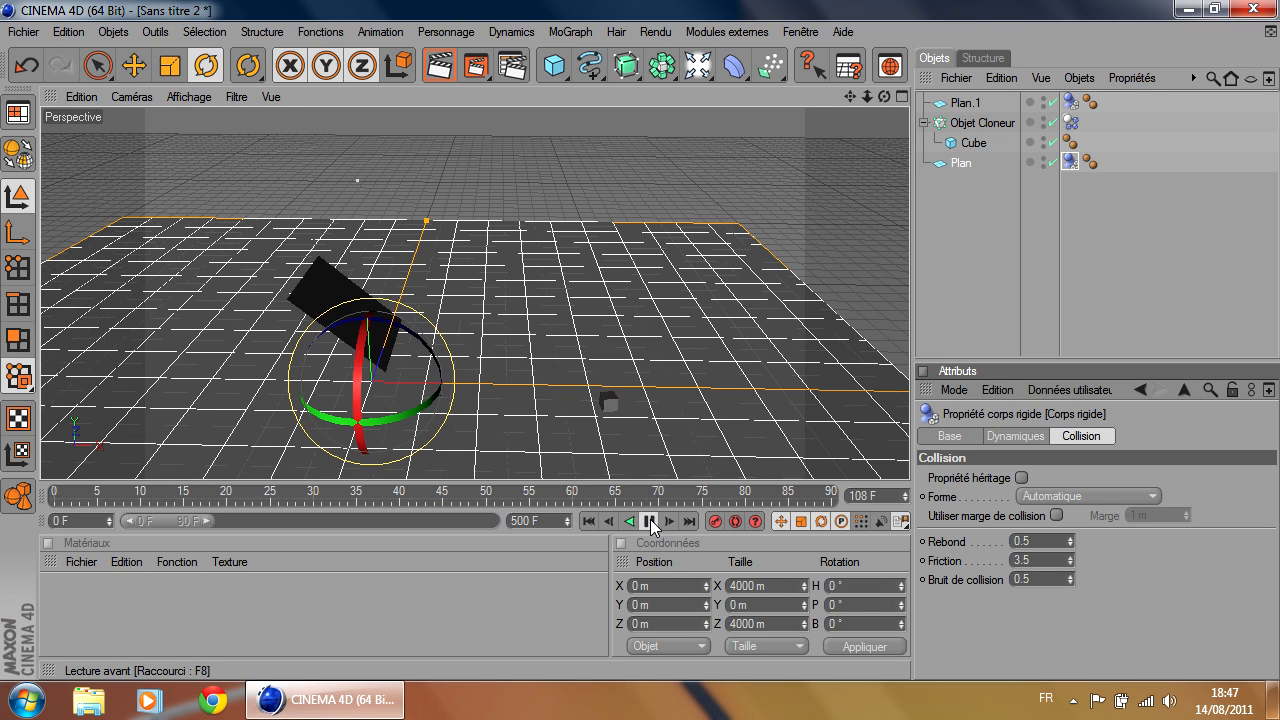
click(650, 521)
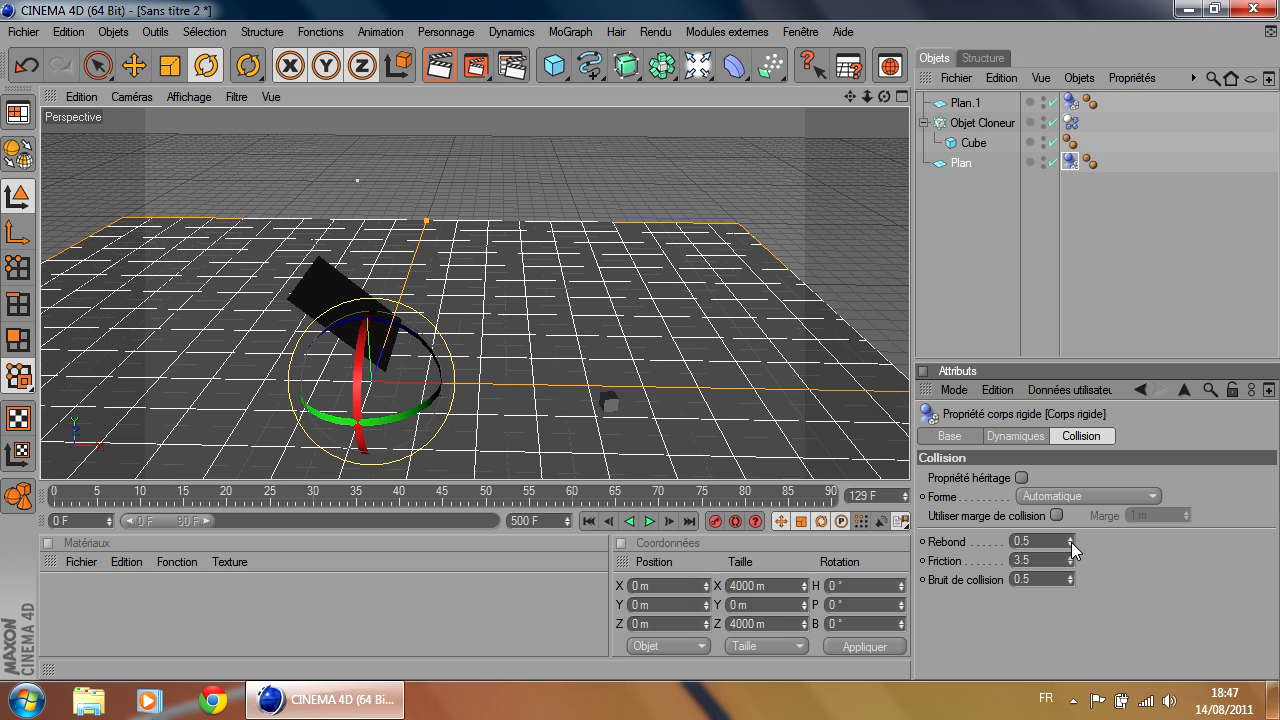
Set the ground plane's bounce (Rebond) to 0 and replay the fall from the start, stopping at frame 116
drag(1071, 544, 1071, 566)
click(588, 521)
click(649, 521)
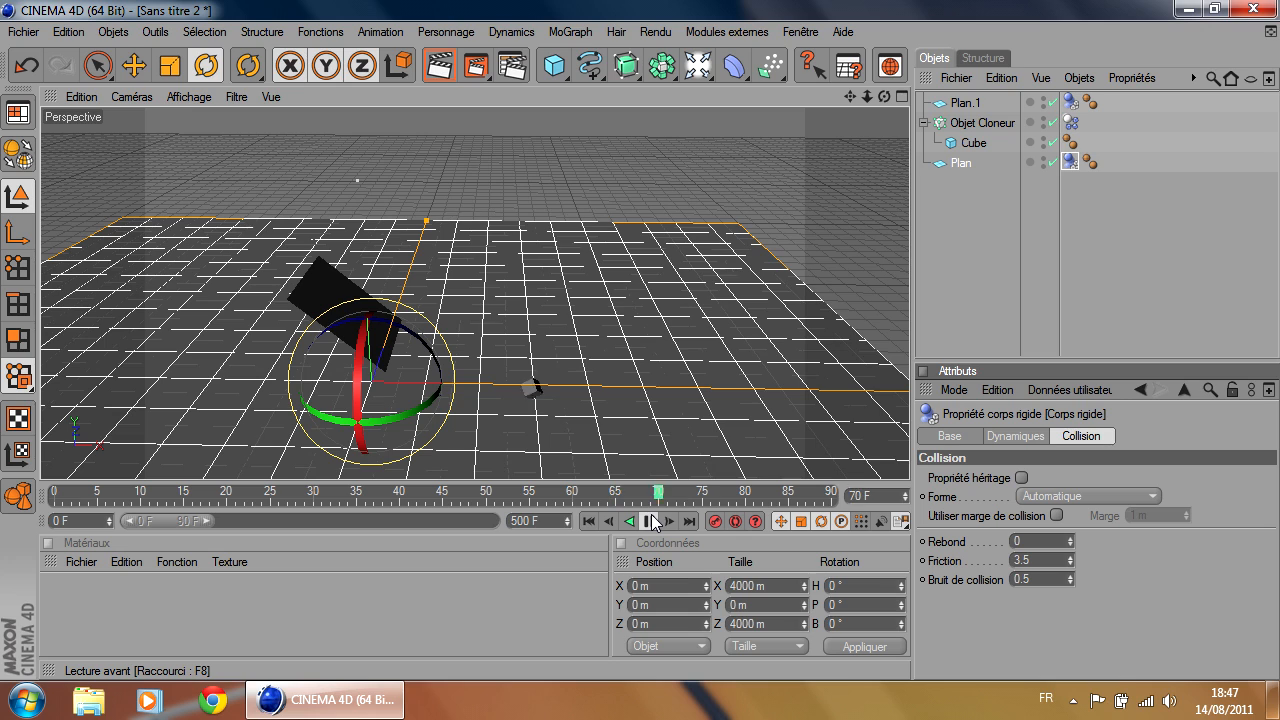
click(649, 521)
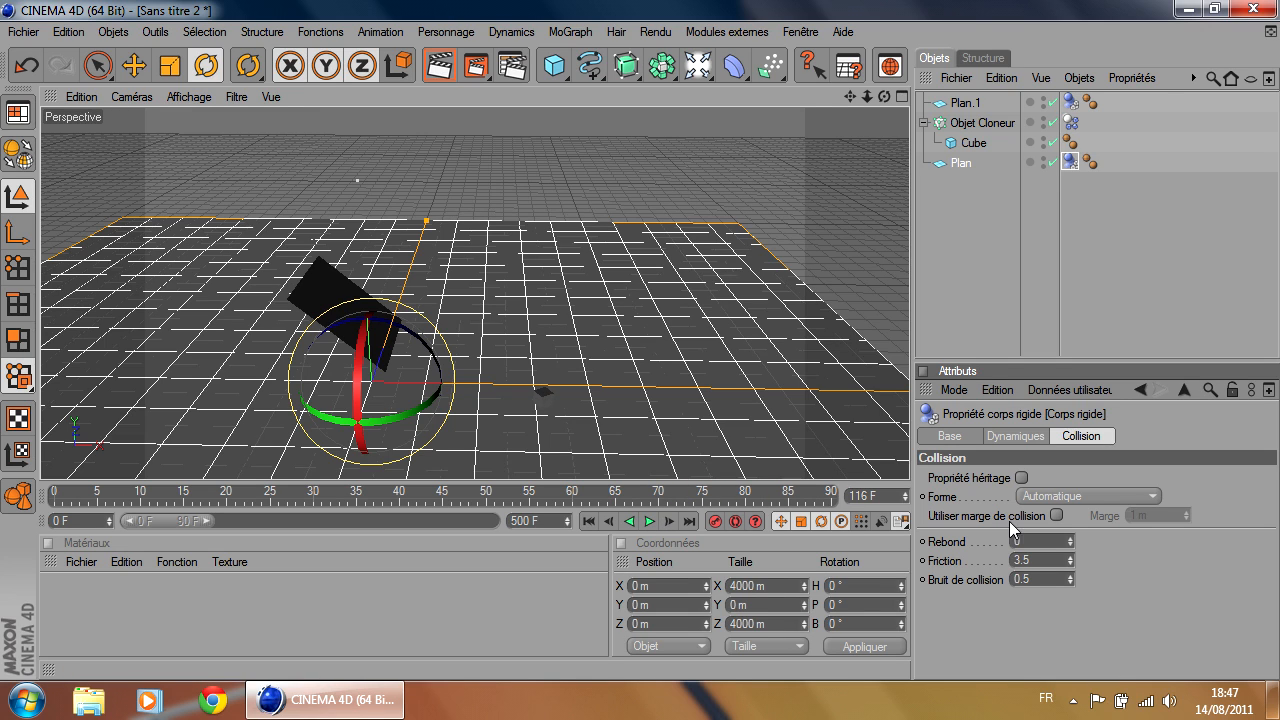
Test the cube's fall with the ground plane's Rebond at 4.2, playing it twice from the start, and restore Rebond to 0.5
drag(1069, 542, 1069, 520)
click(588, 521)
click(649, 521)
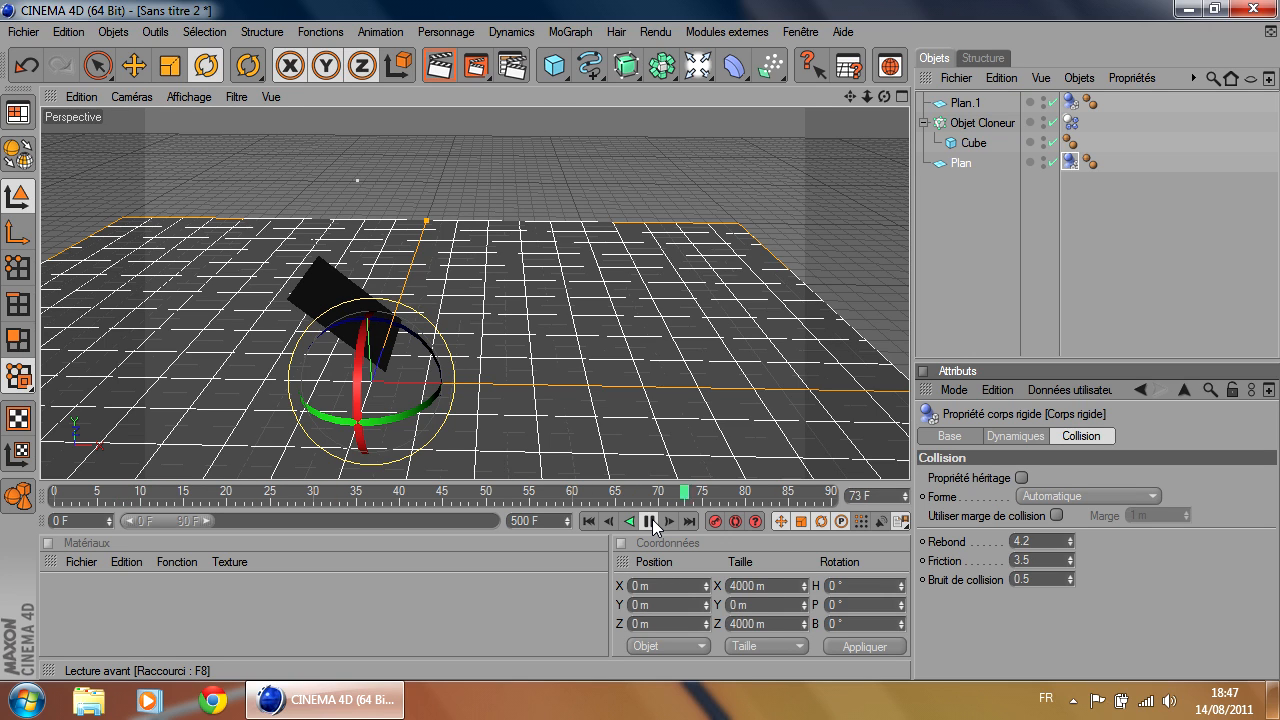
click(649, 522)
click(65, 490)
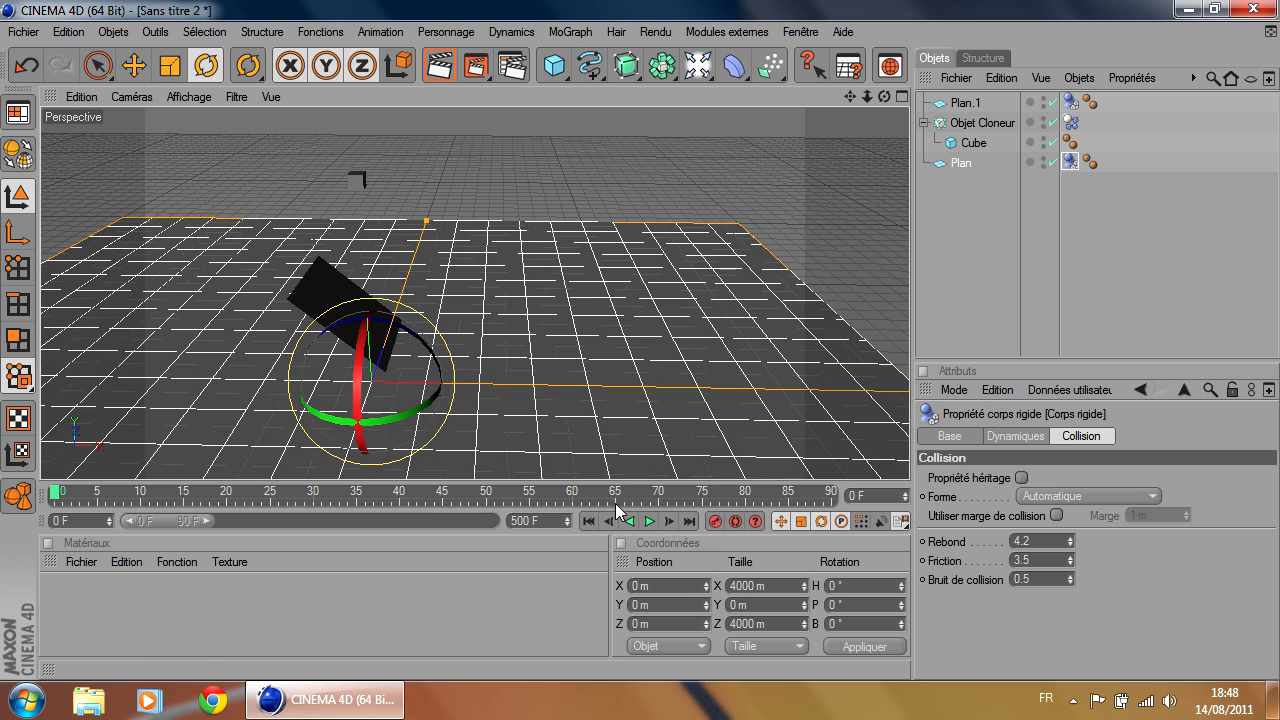
click(649, 522)
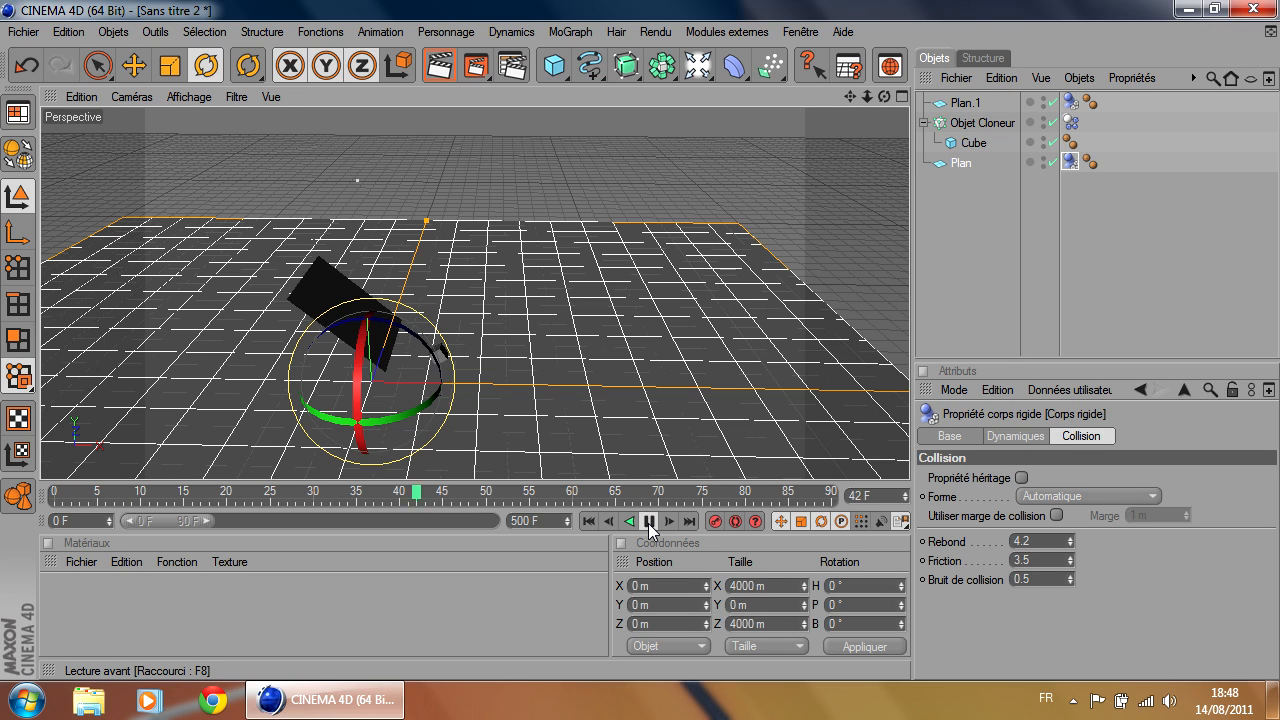
click(649, 522)
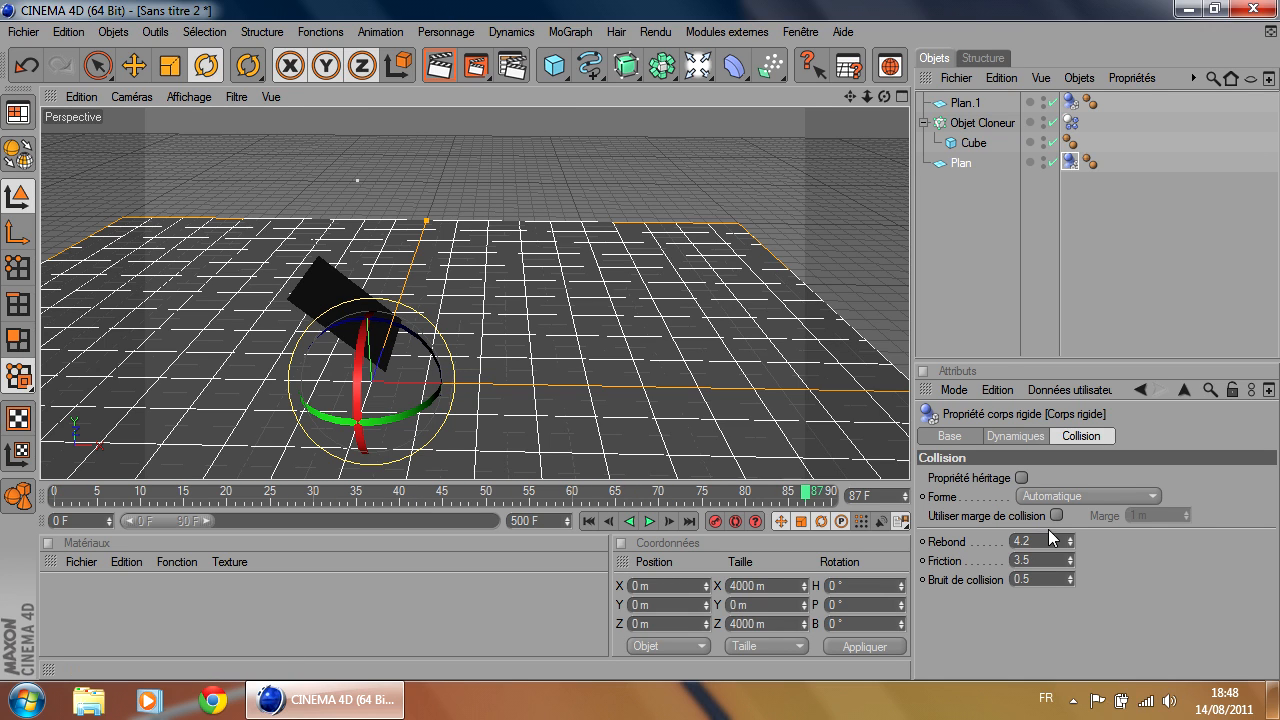
double_click(1046, 541)
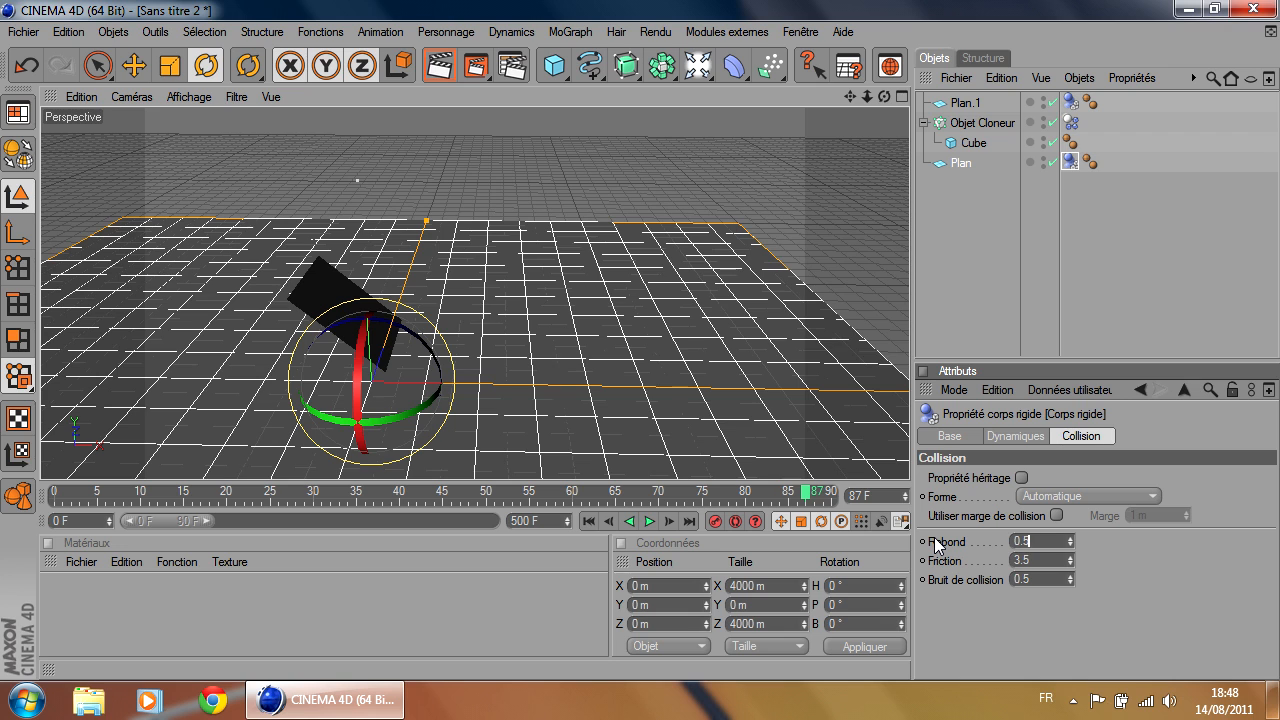
Set the Rebond of the tilted plane's rigid body collision to 3.15 and replay the cube's fall, stopping at frame 122
click(338, 302)
click(1070, 102)
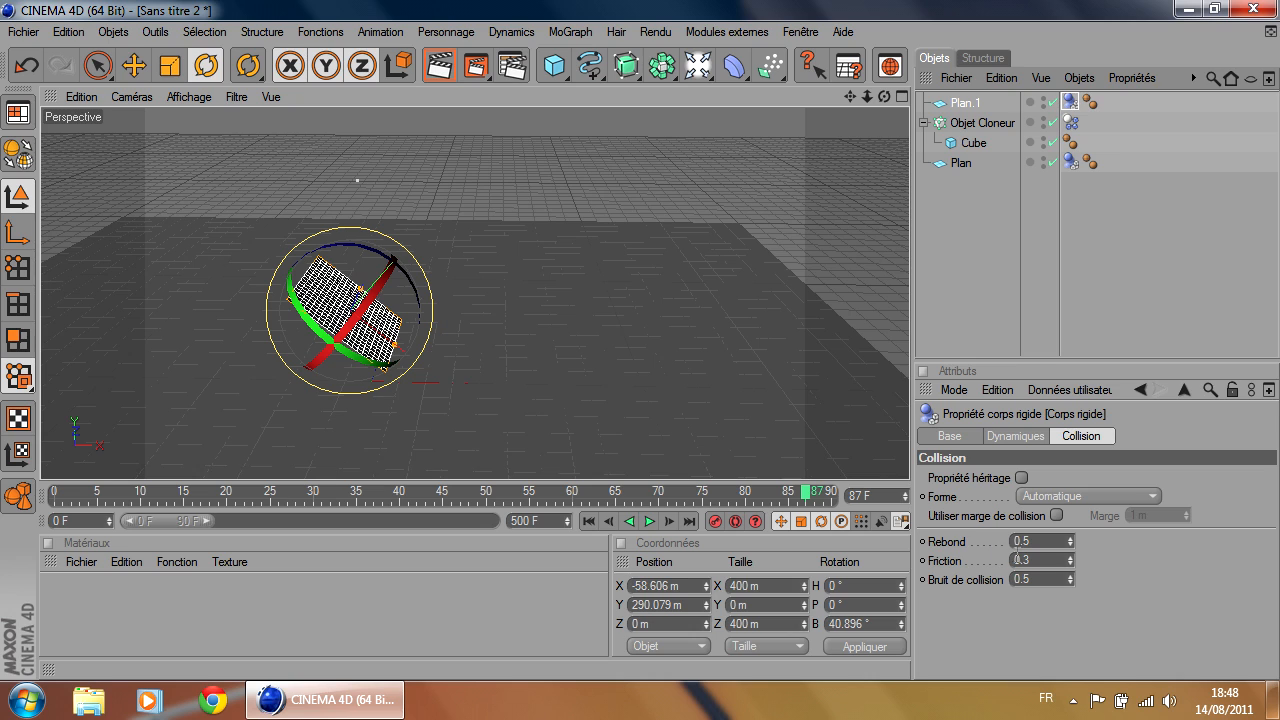
click(1045, 541)
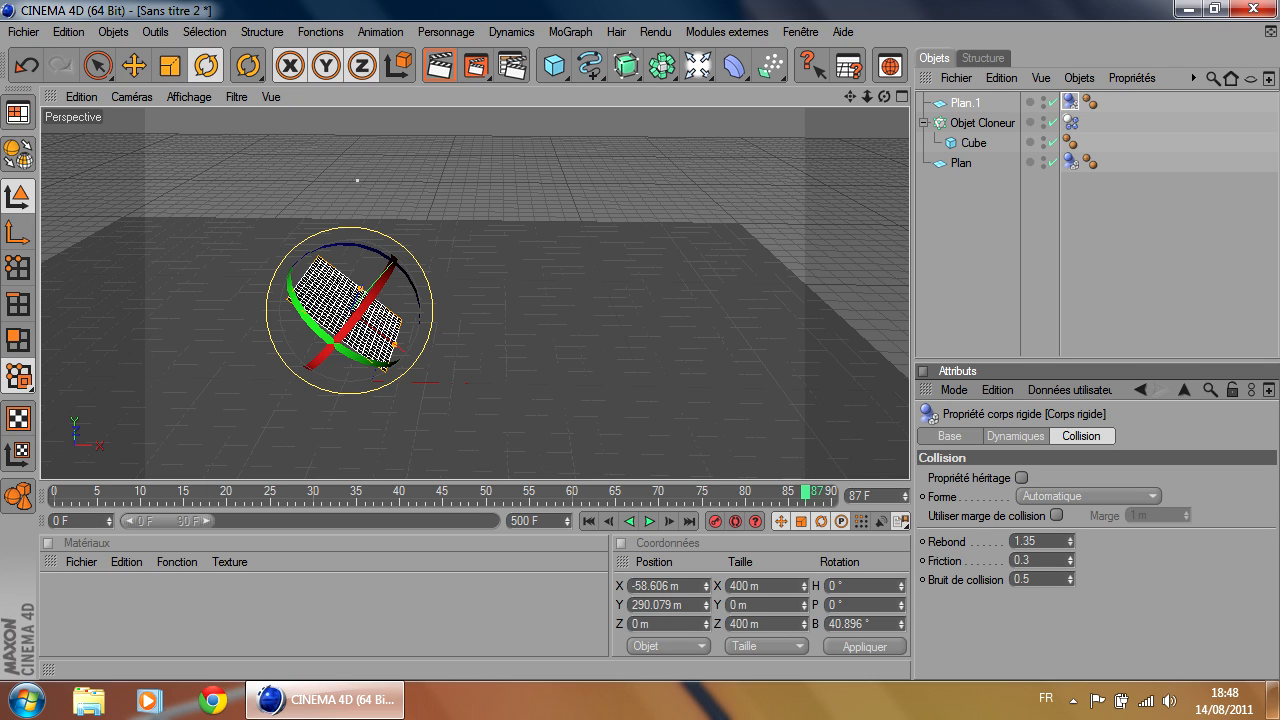
click(588, 521)
click(649, 521)
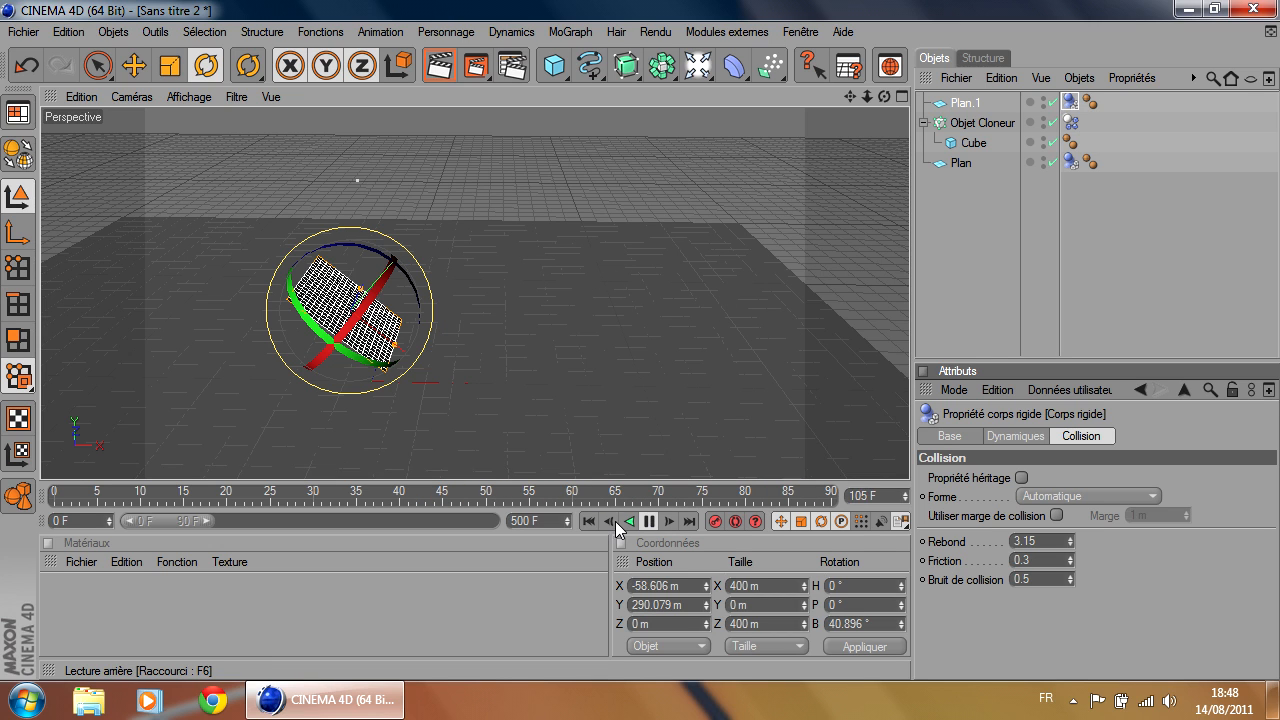
alt+middle_drag(699, 390, 638, 459)
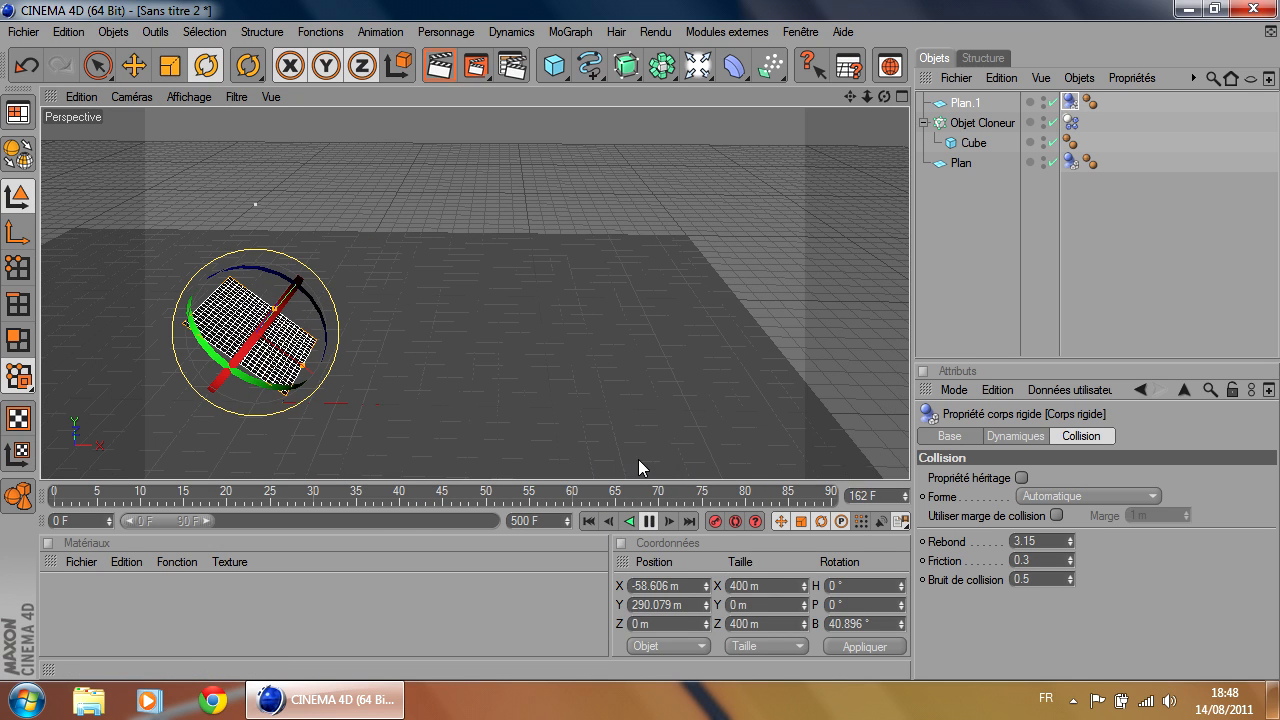
click(590, 520)
alt+middle_drag(741, 380, 584, 356)
alt+drag(760, 355, 566, 337)
click(649, 520)
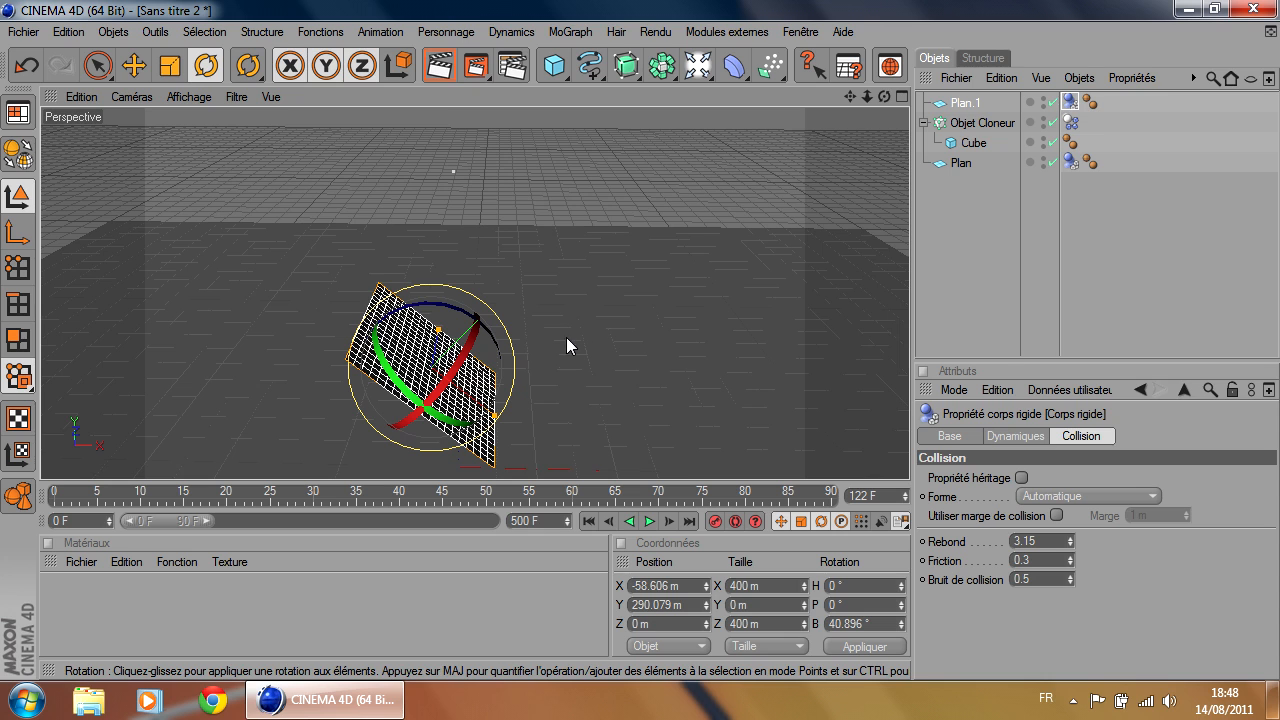
Return to frame 0 and set the cloner's Quantité to 3 and its Décalage to 4
click(983, 123)
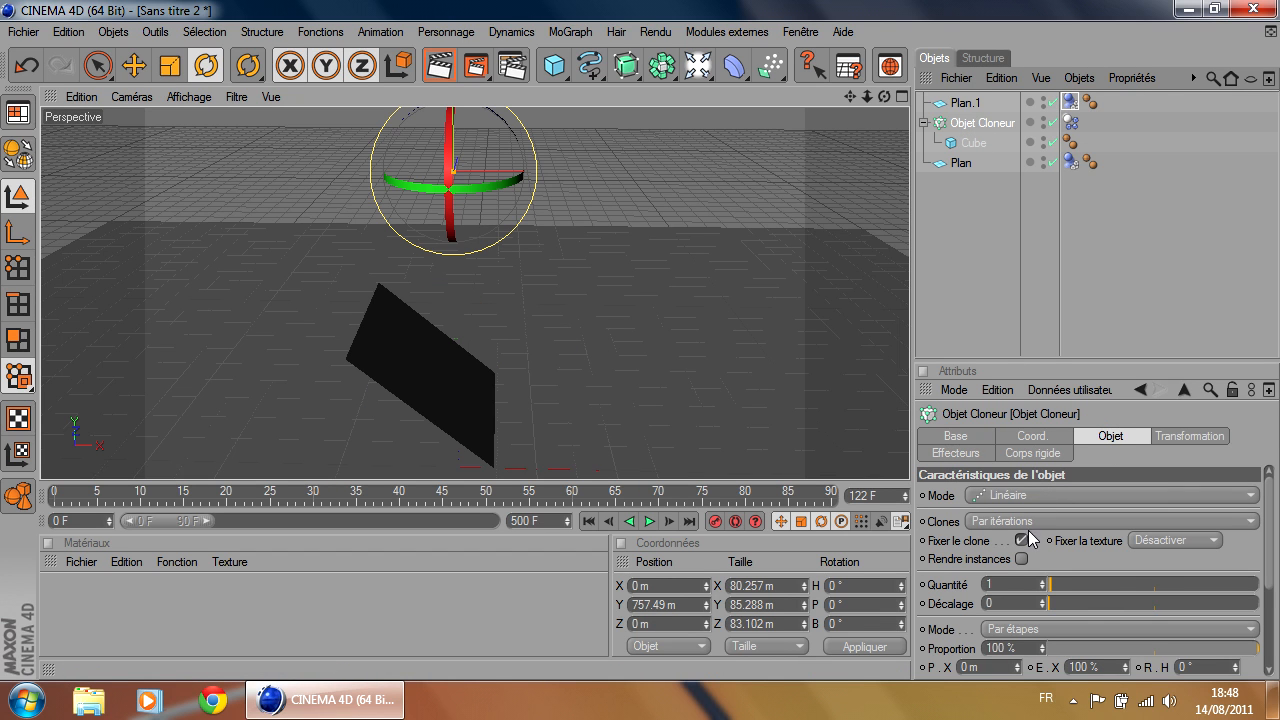
alt+middle_drag(746, 292, 751, 411)
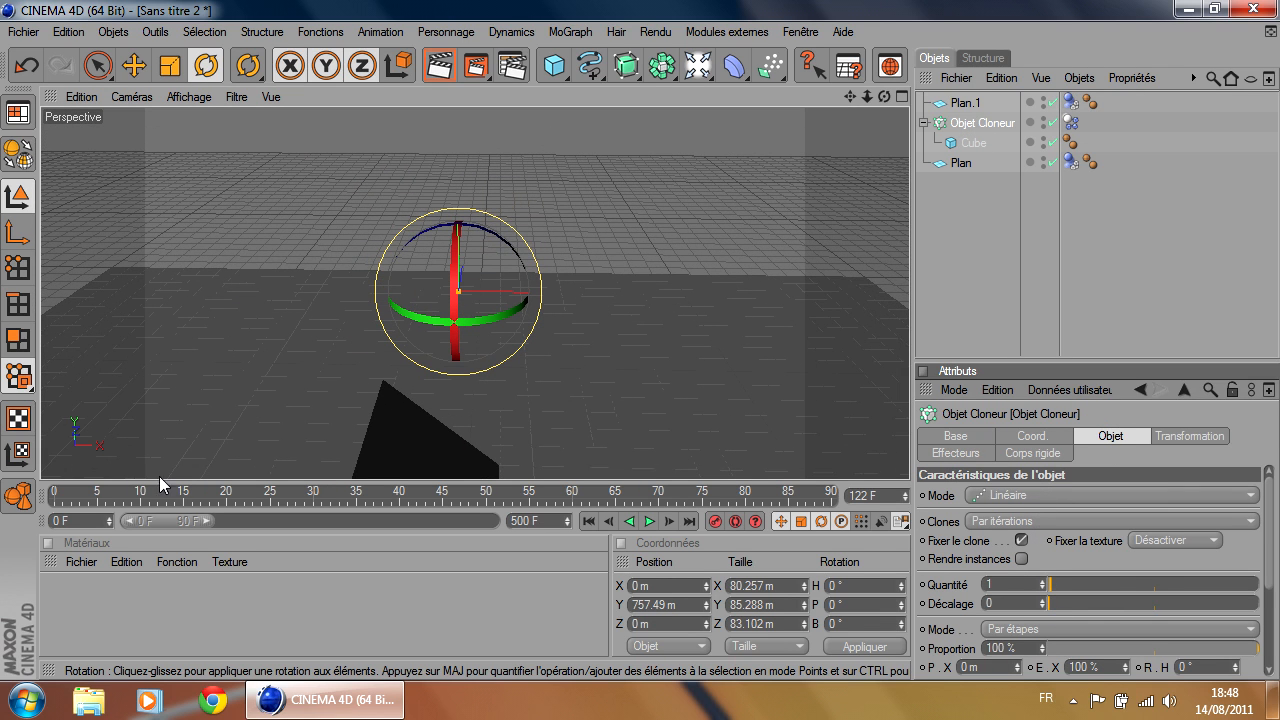
click(78, 496)
drag(75, 496, 55, 496)
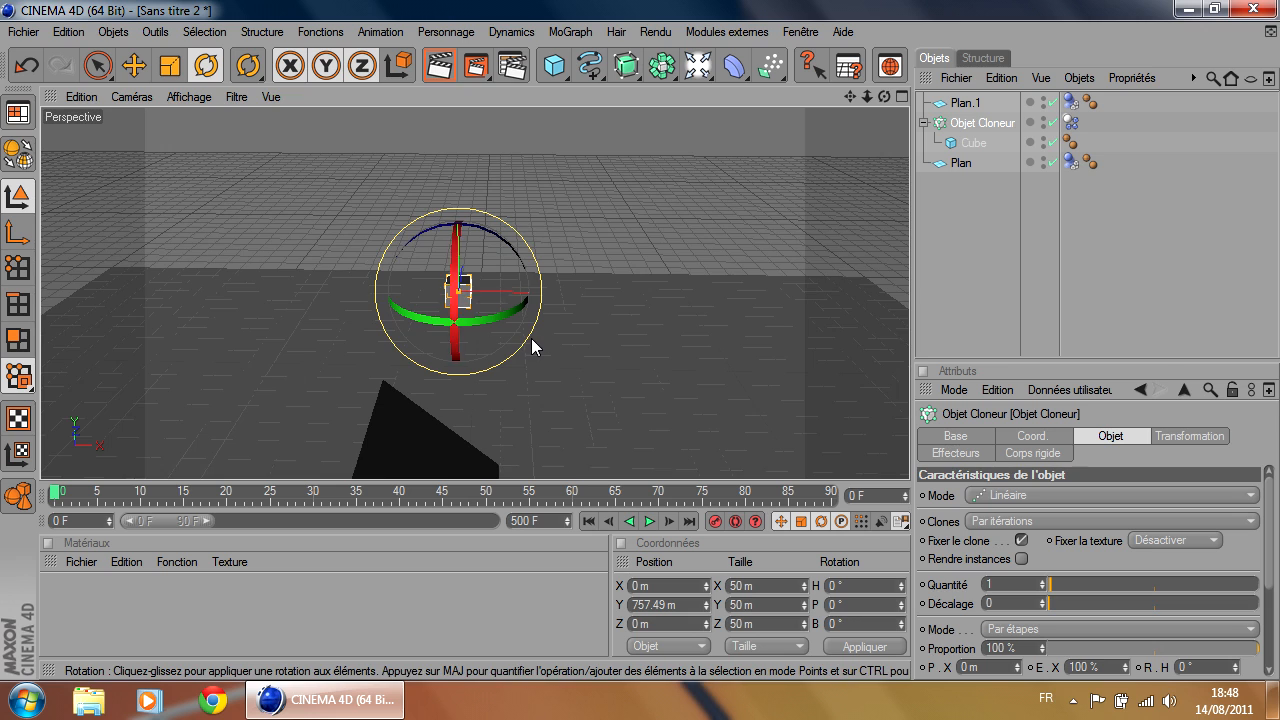
click(1043, 583)
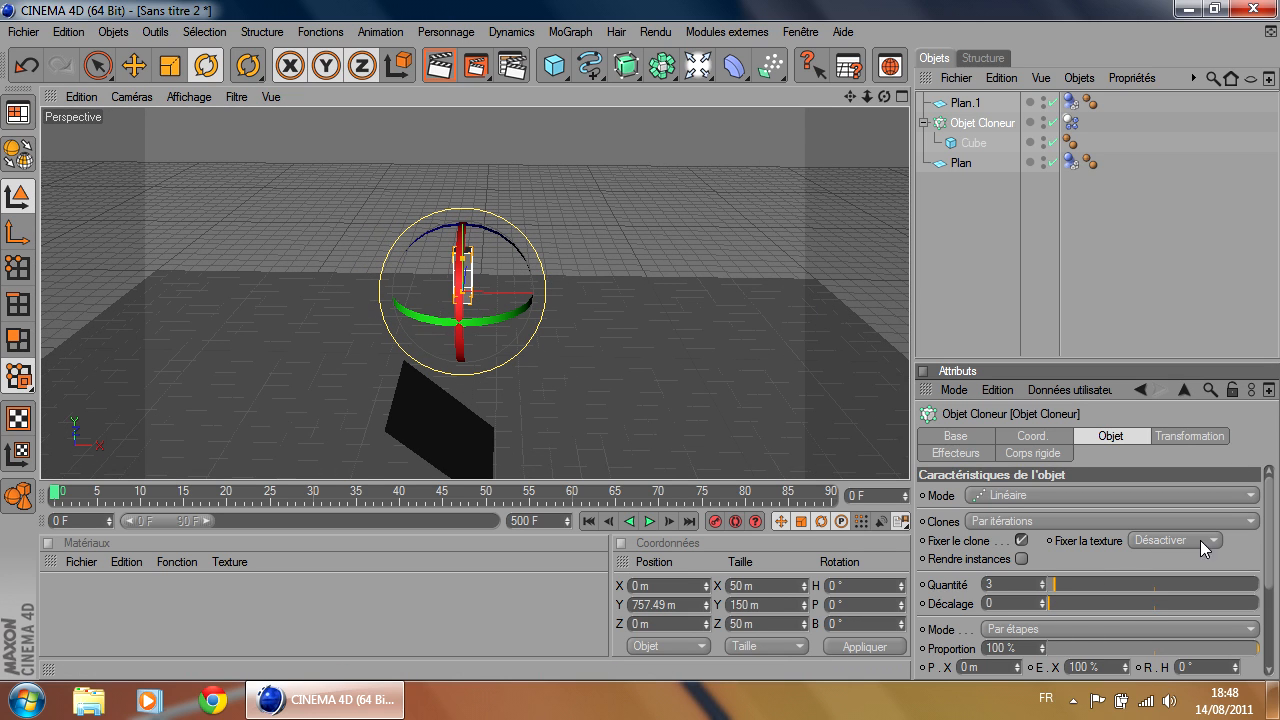
drag(1275, 546, 1277, 584)
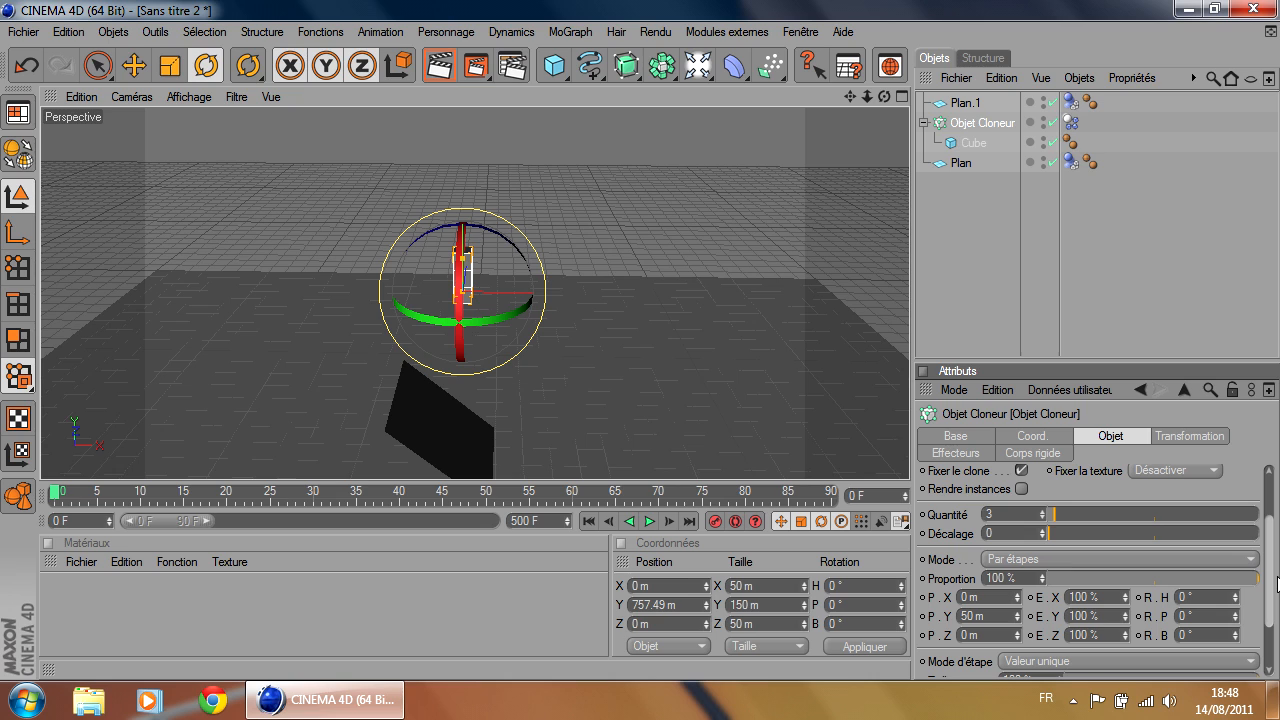
drag(1061, 535, 1058, 532)
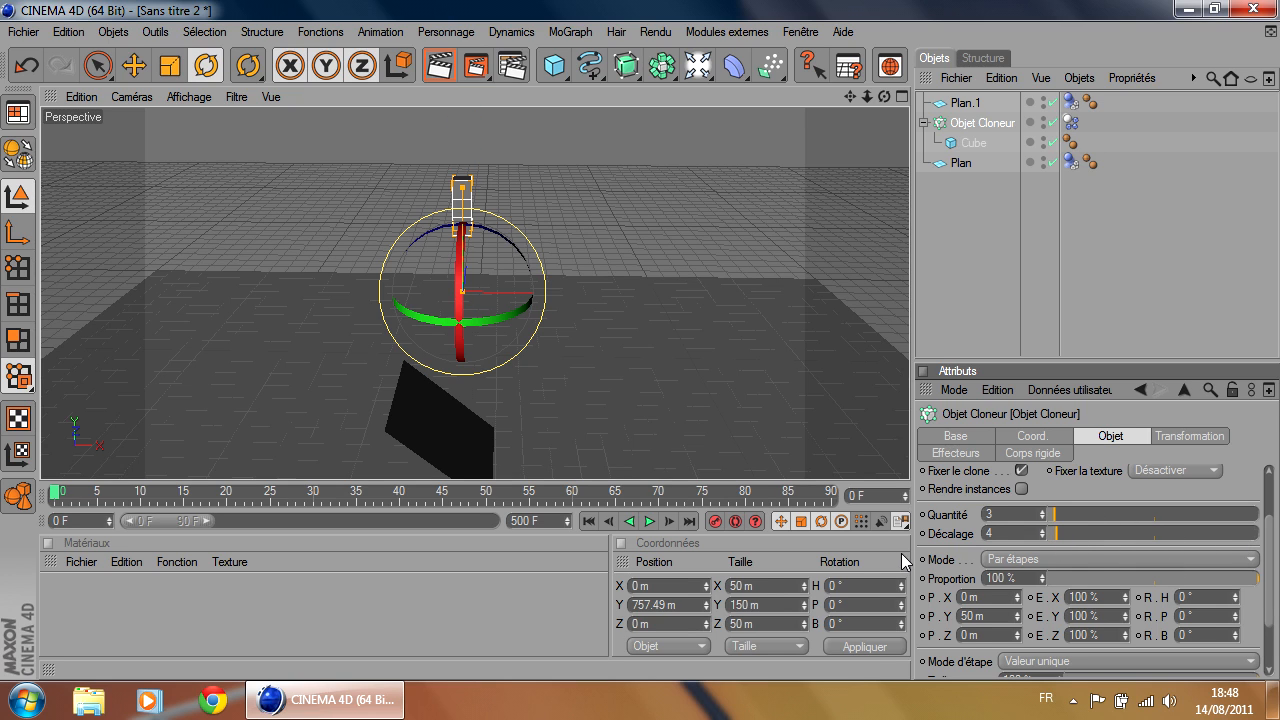
Play the simulation from the start to watch the three cloned cubes hit the tilted plane, stopping at frame 184
click(649, 521)
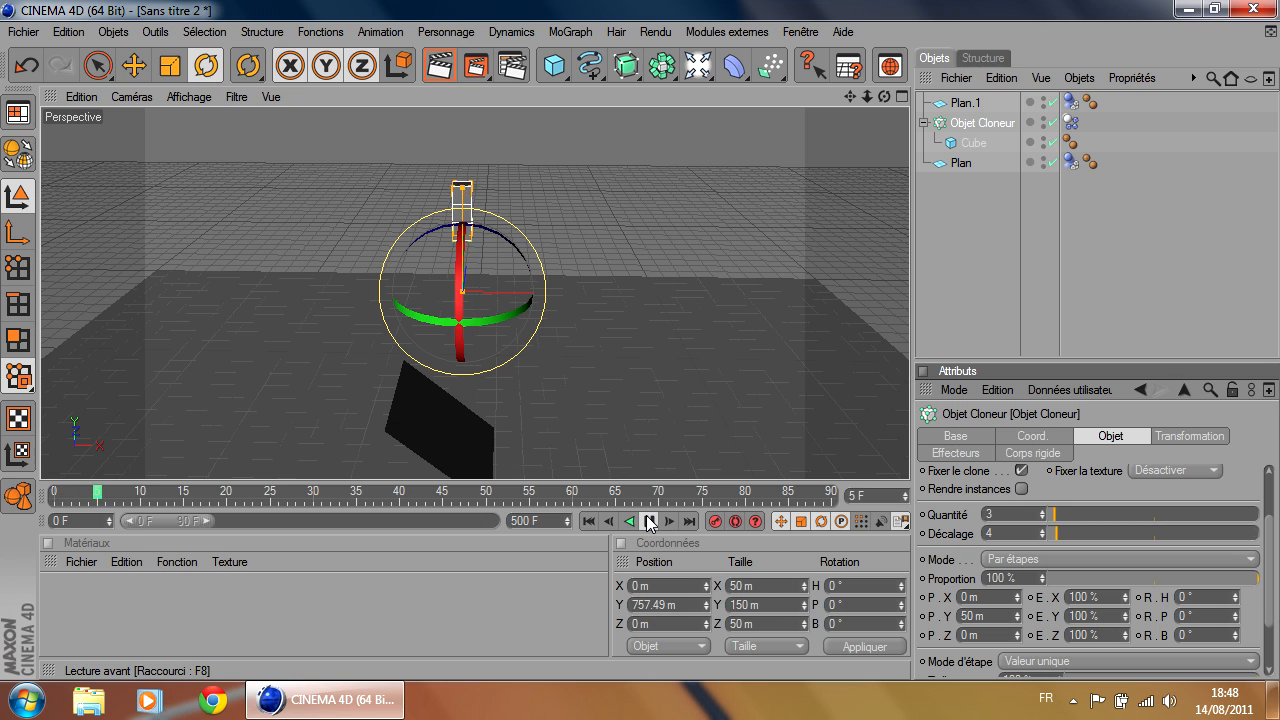
mouse_move(707, 384)
alt+mouse_down()
mouse_move(620, 340)
mouse_move(712, 369)
alt+mouse_up()
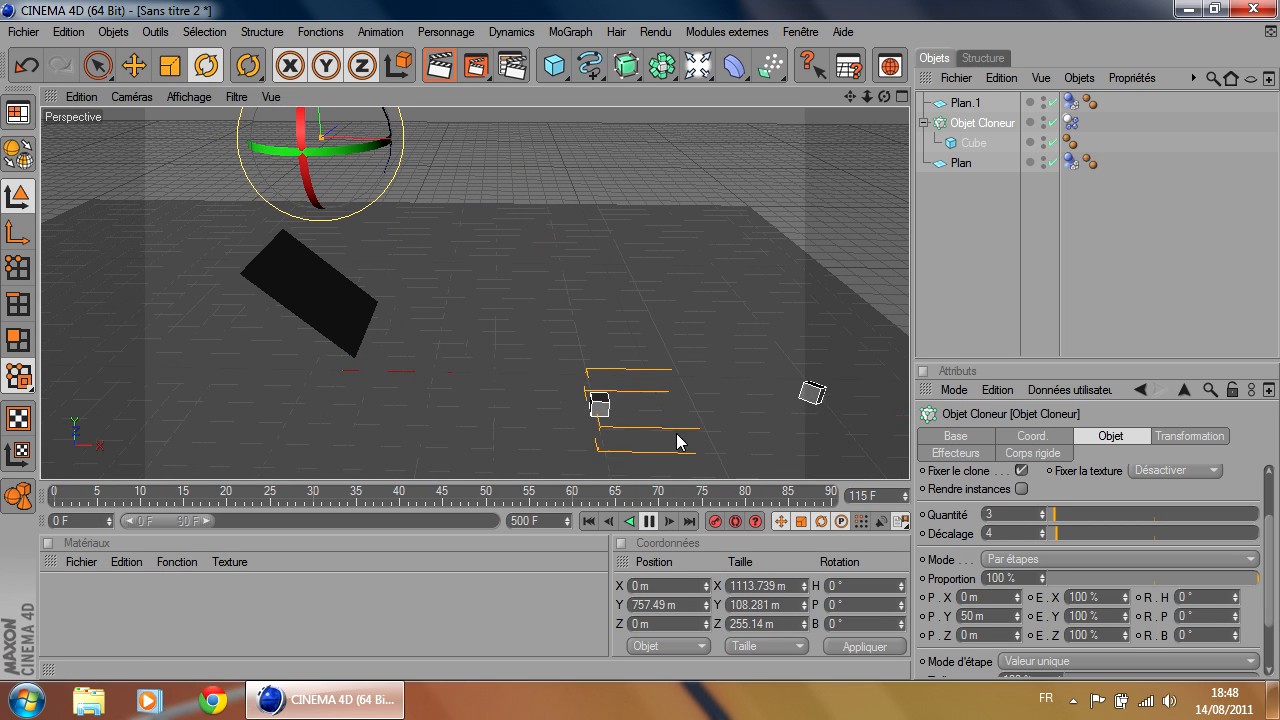
alt+drag(561, 258, 628, 232)
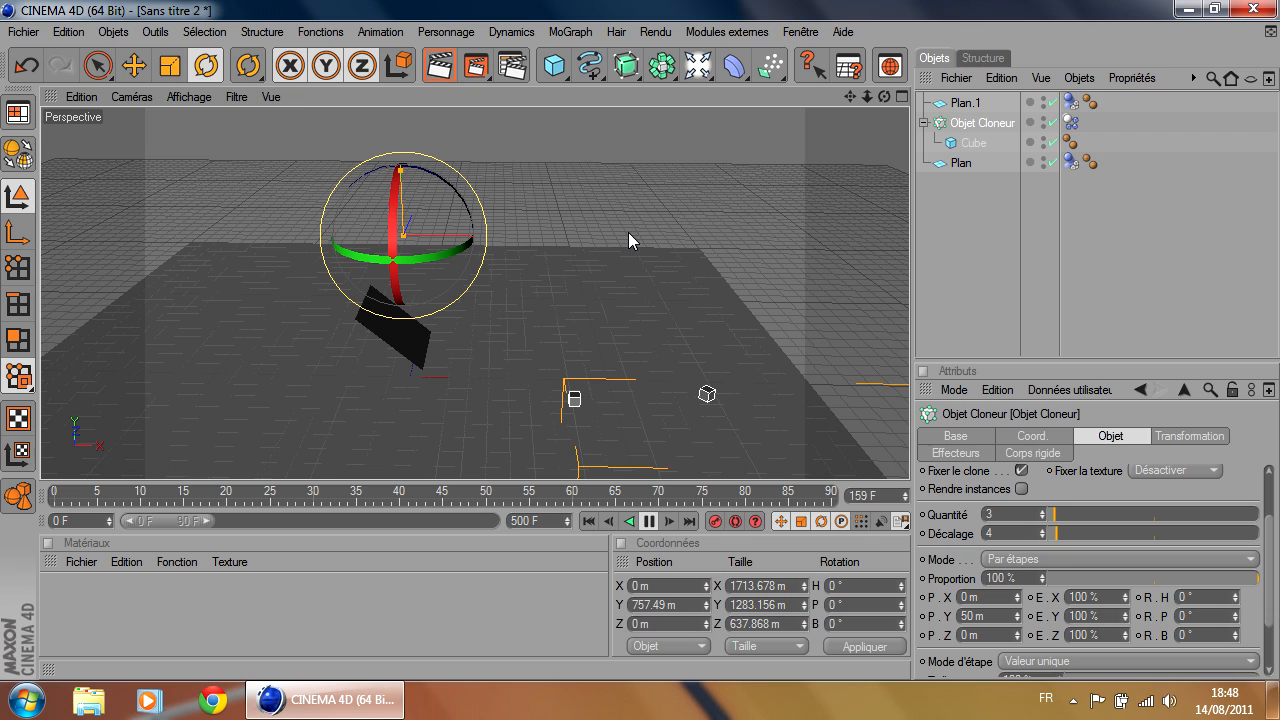
click(590, 521)
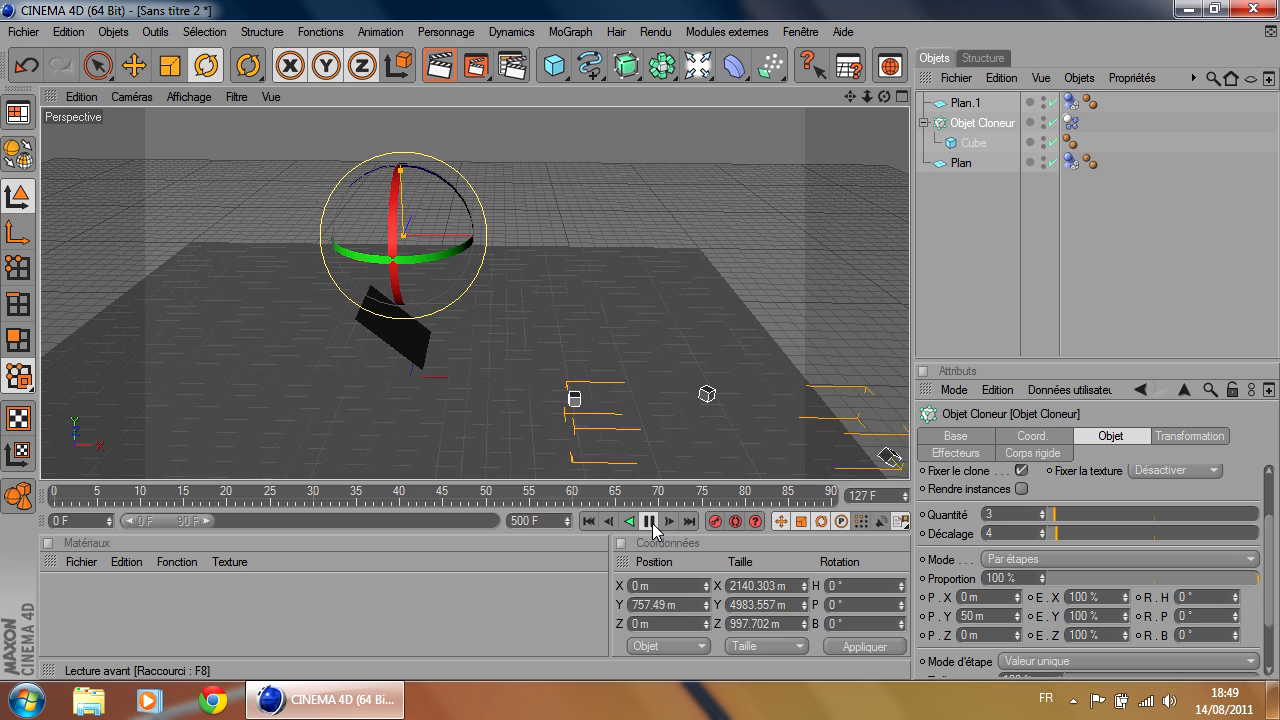
click(652, 523)
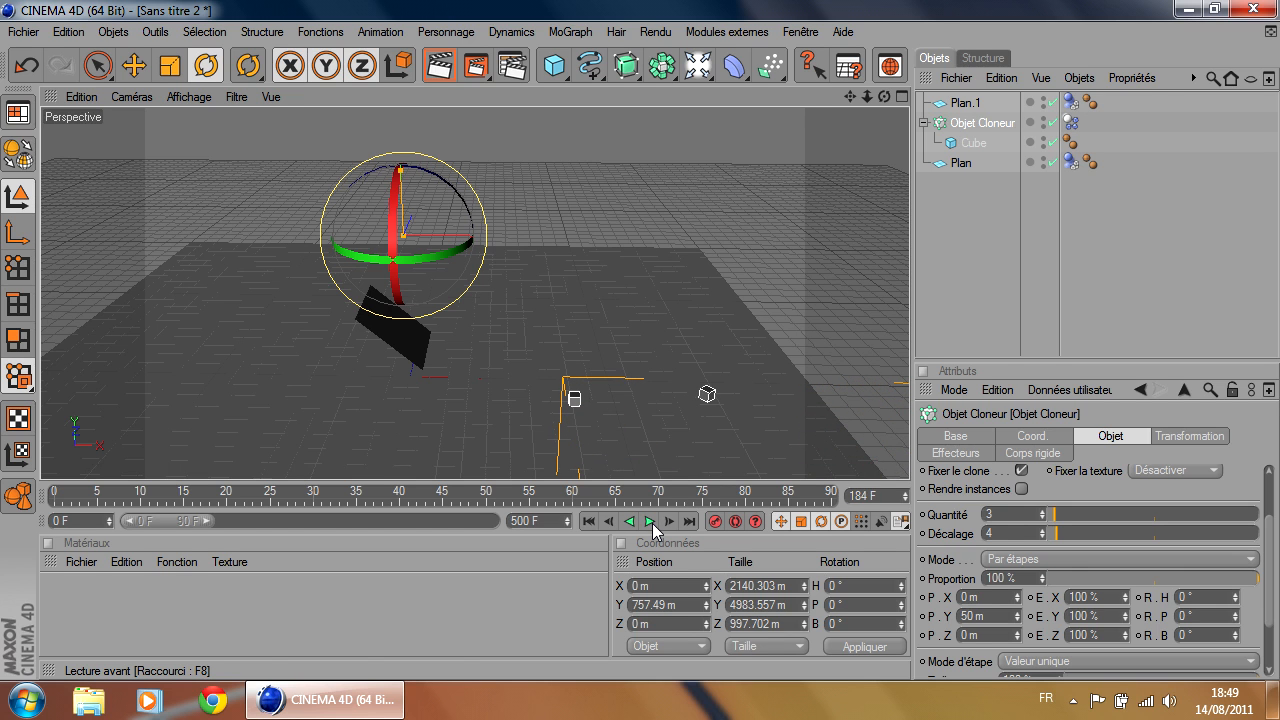
alt+middle_drag(475, 300, 503, 331)
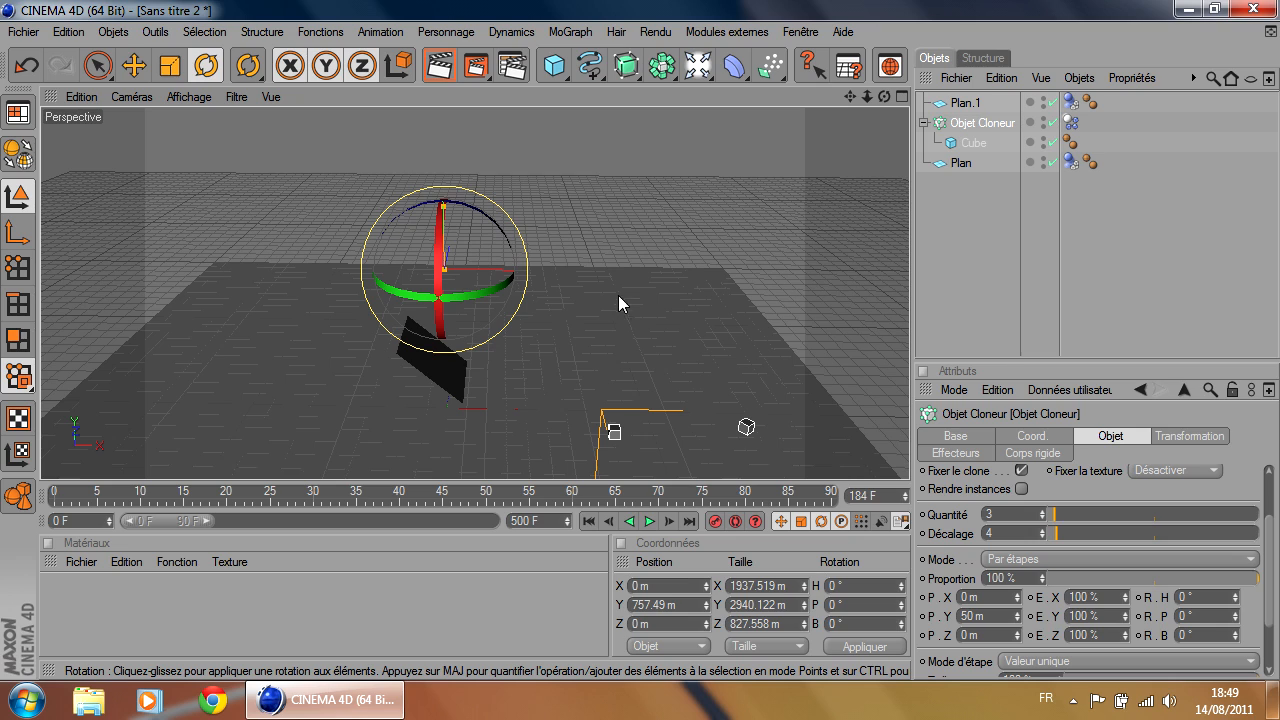